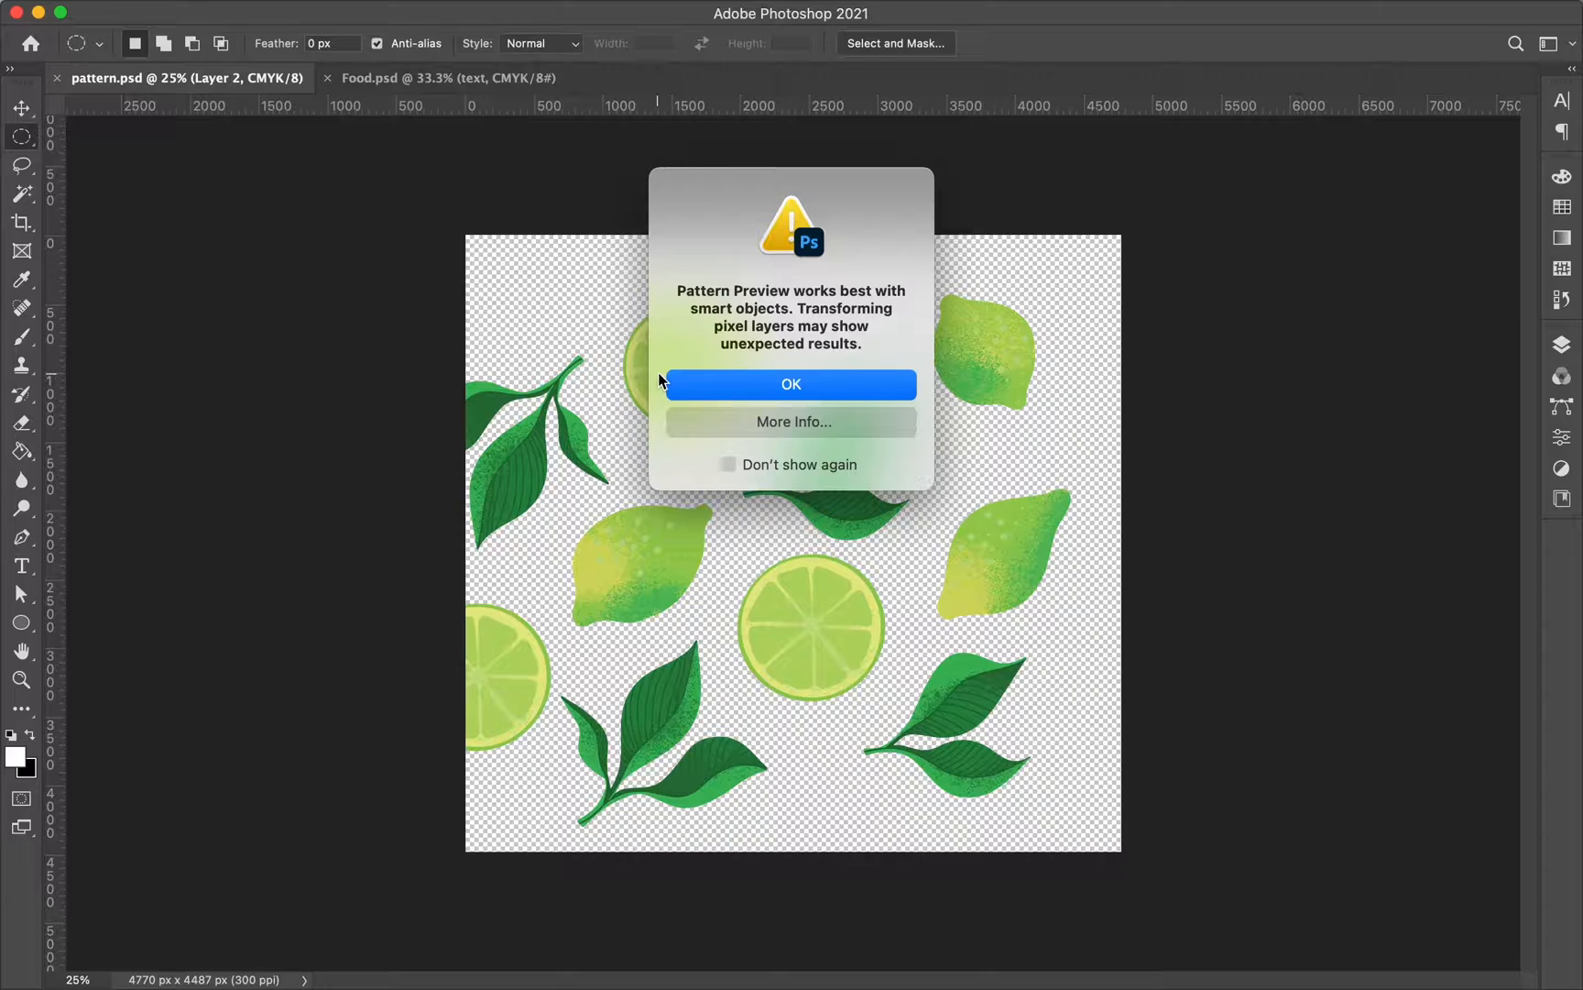
- Dismiss the Pattern Preview warning and convert Layer 2 and the other artwork layers to smart objects
left_click(662, 377)
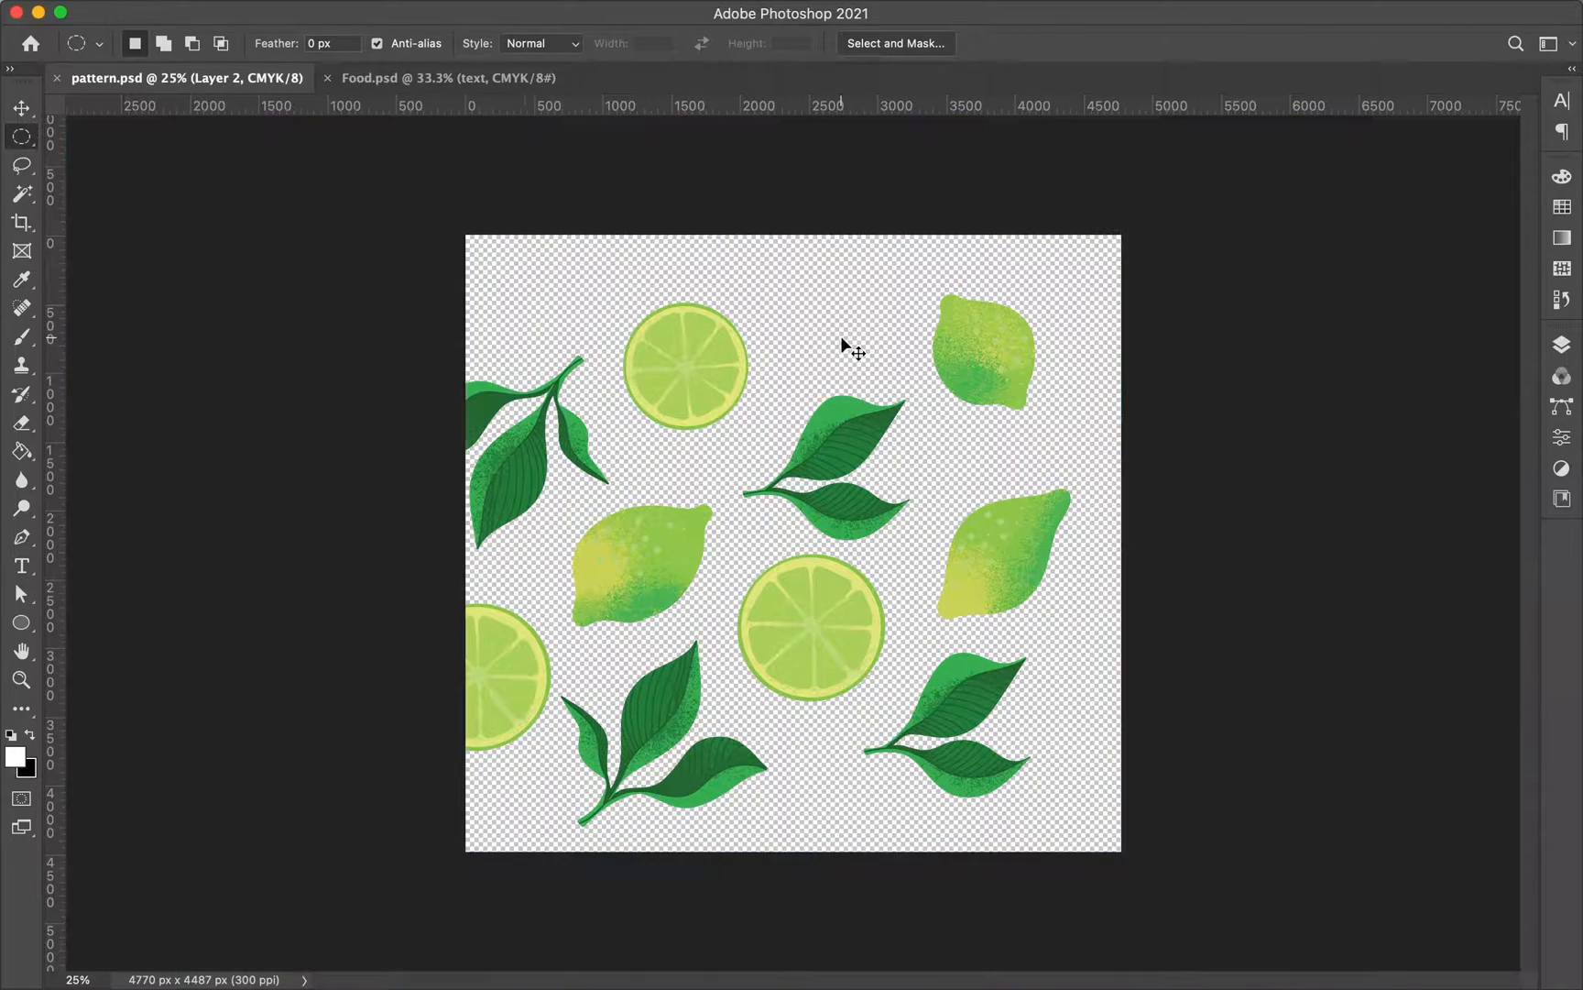
left_click(1564, 348)
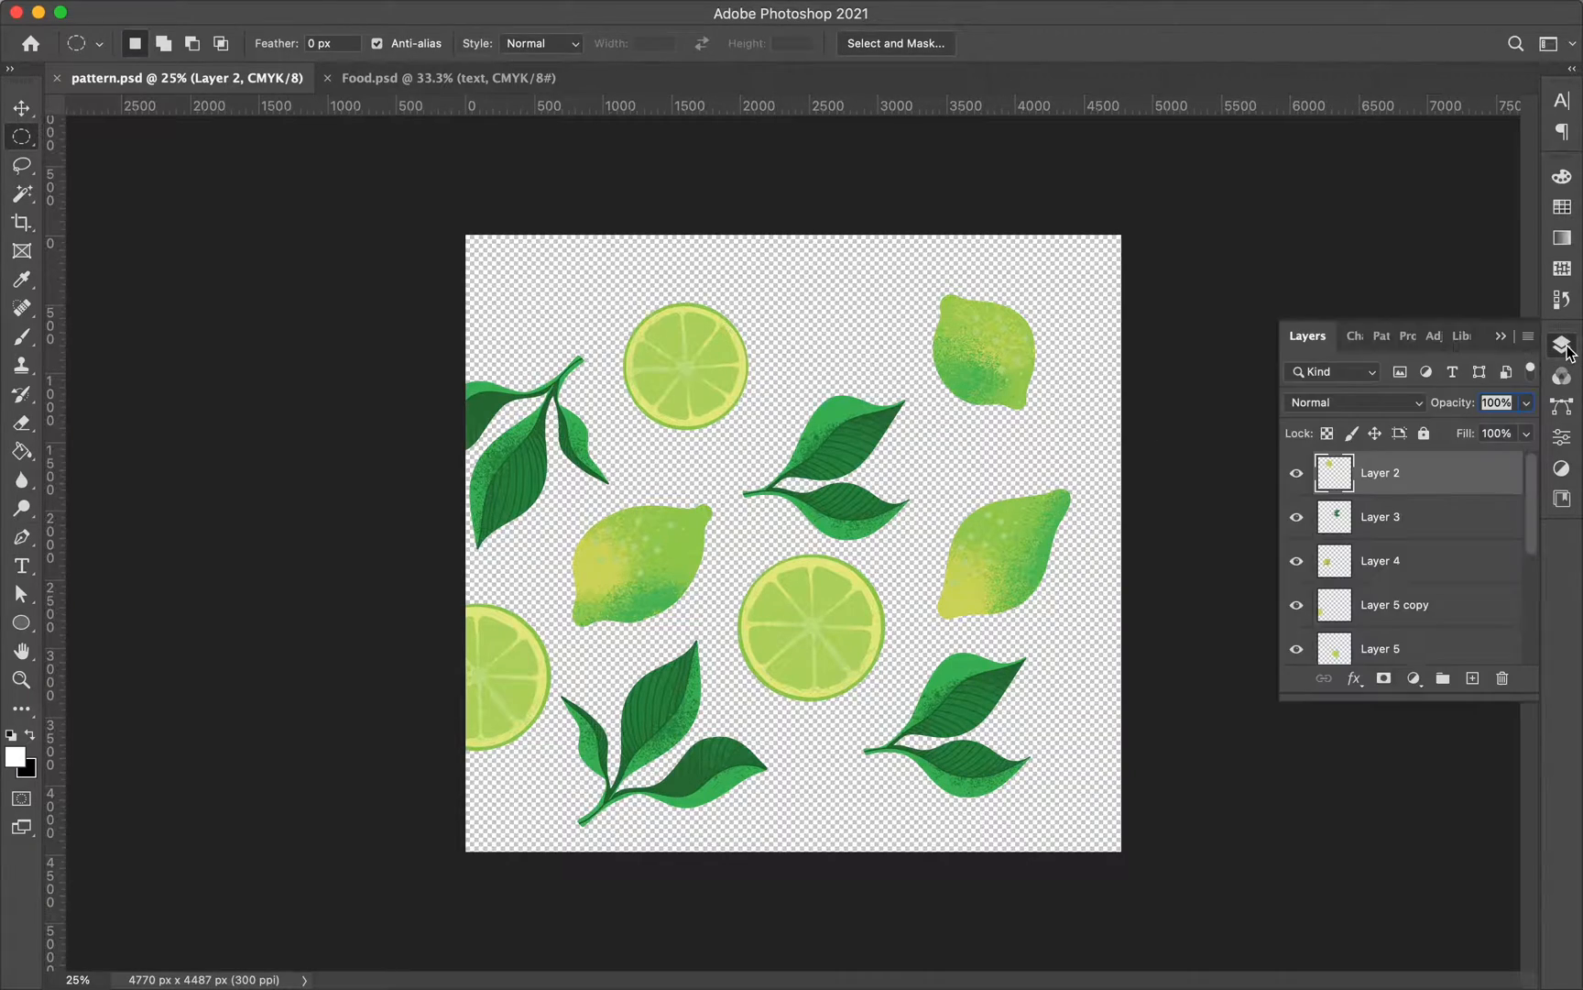
right_click(1462, 483)
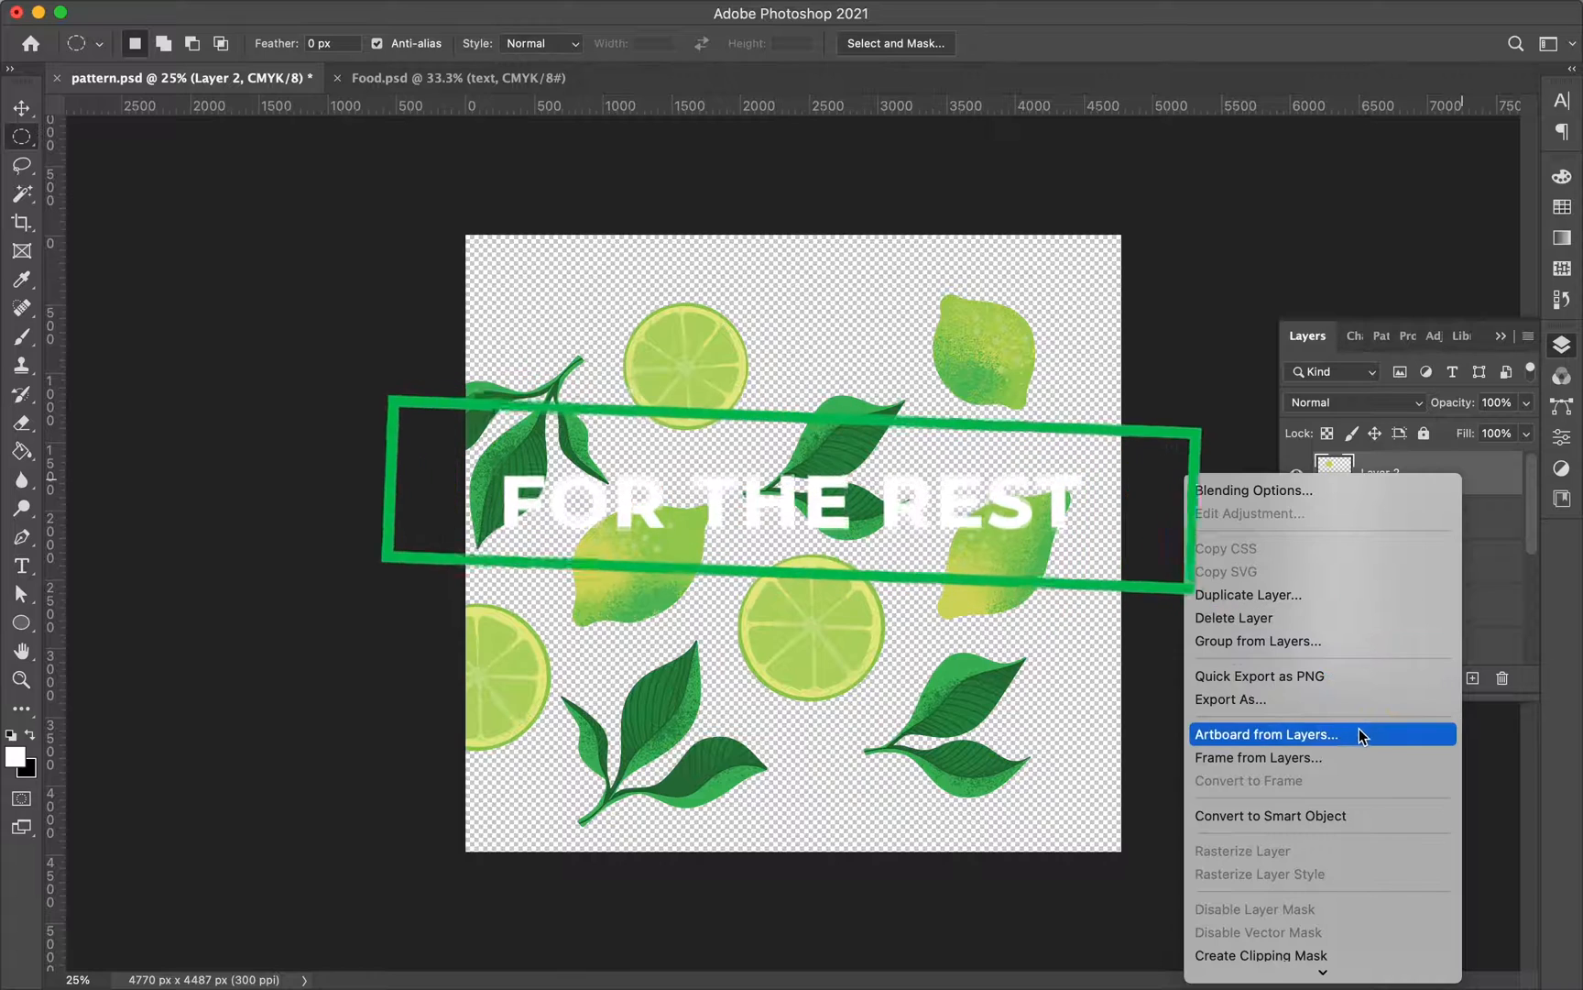
left_click(1346, 817)
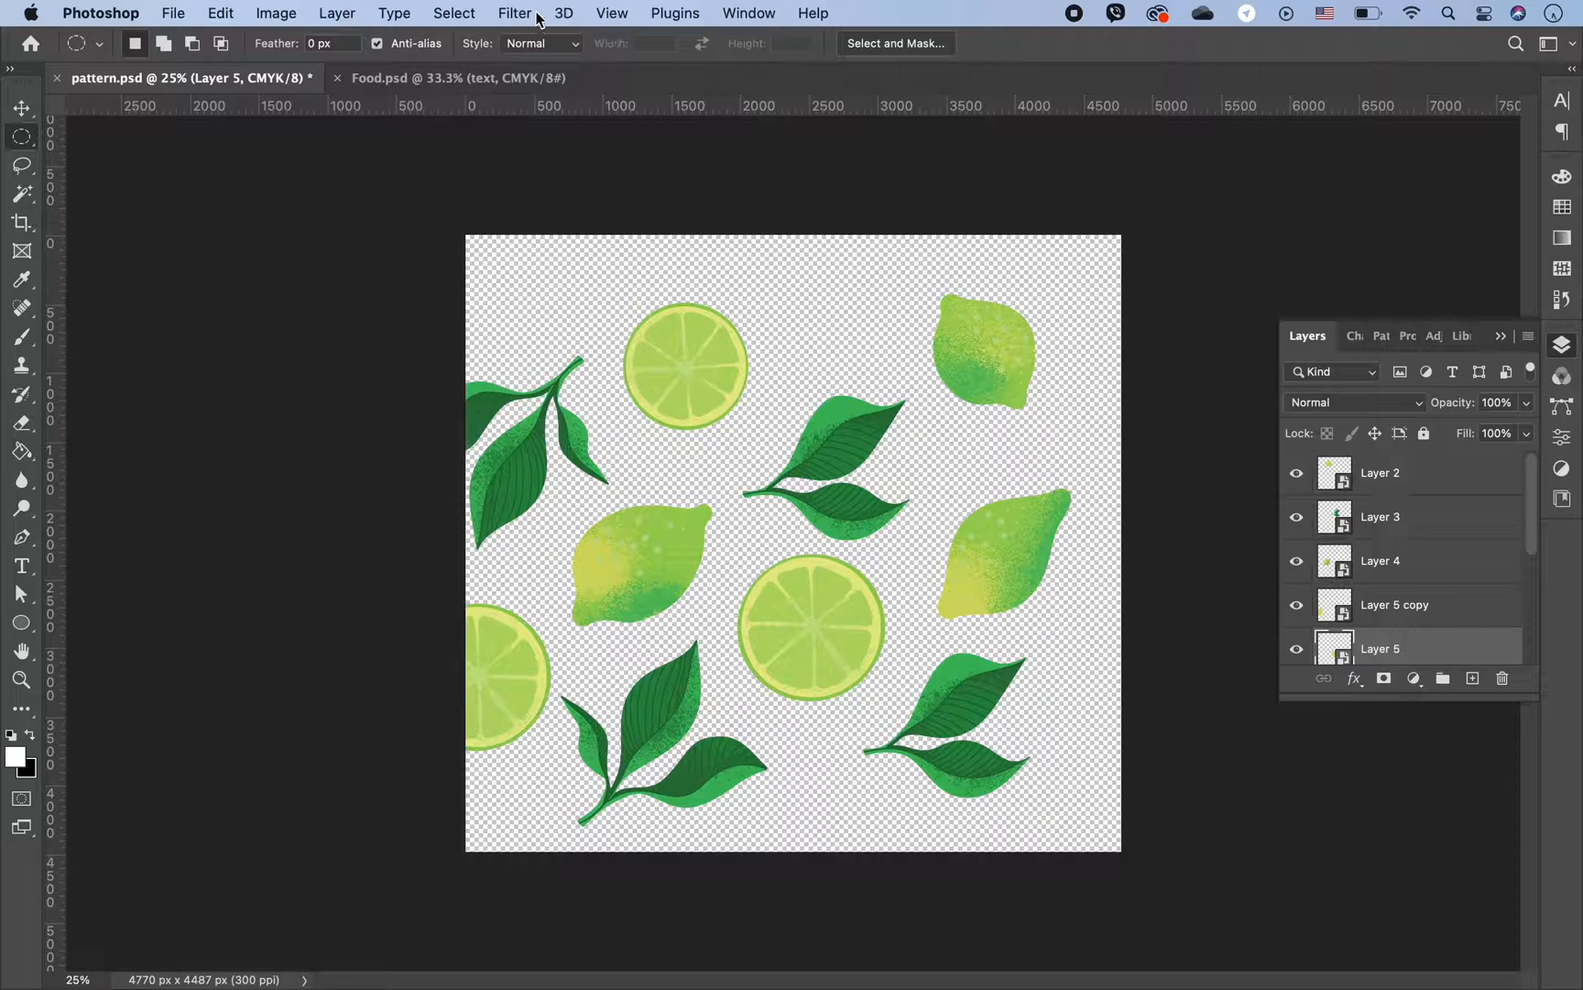
- Turn on Pattern Preview for the pattern.psd canvas and accept the smart object warning
left_click(612, 13)
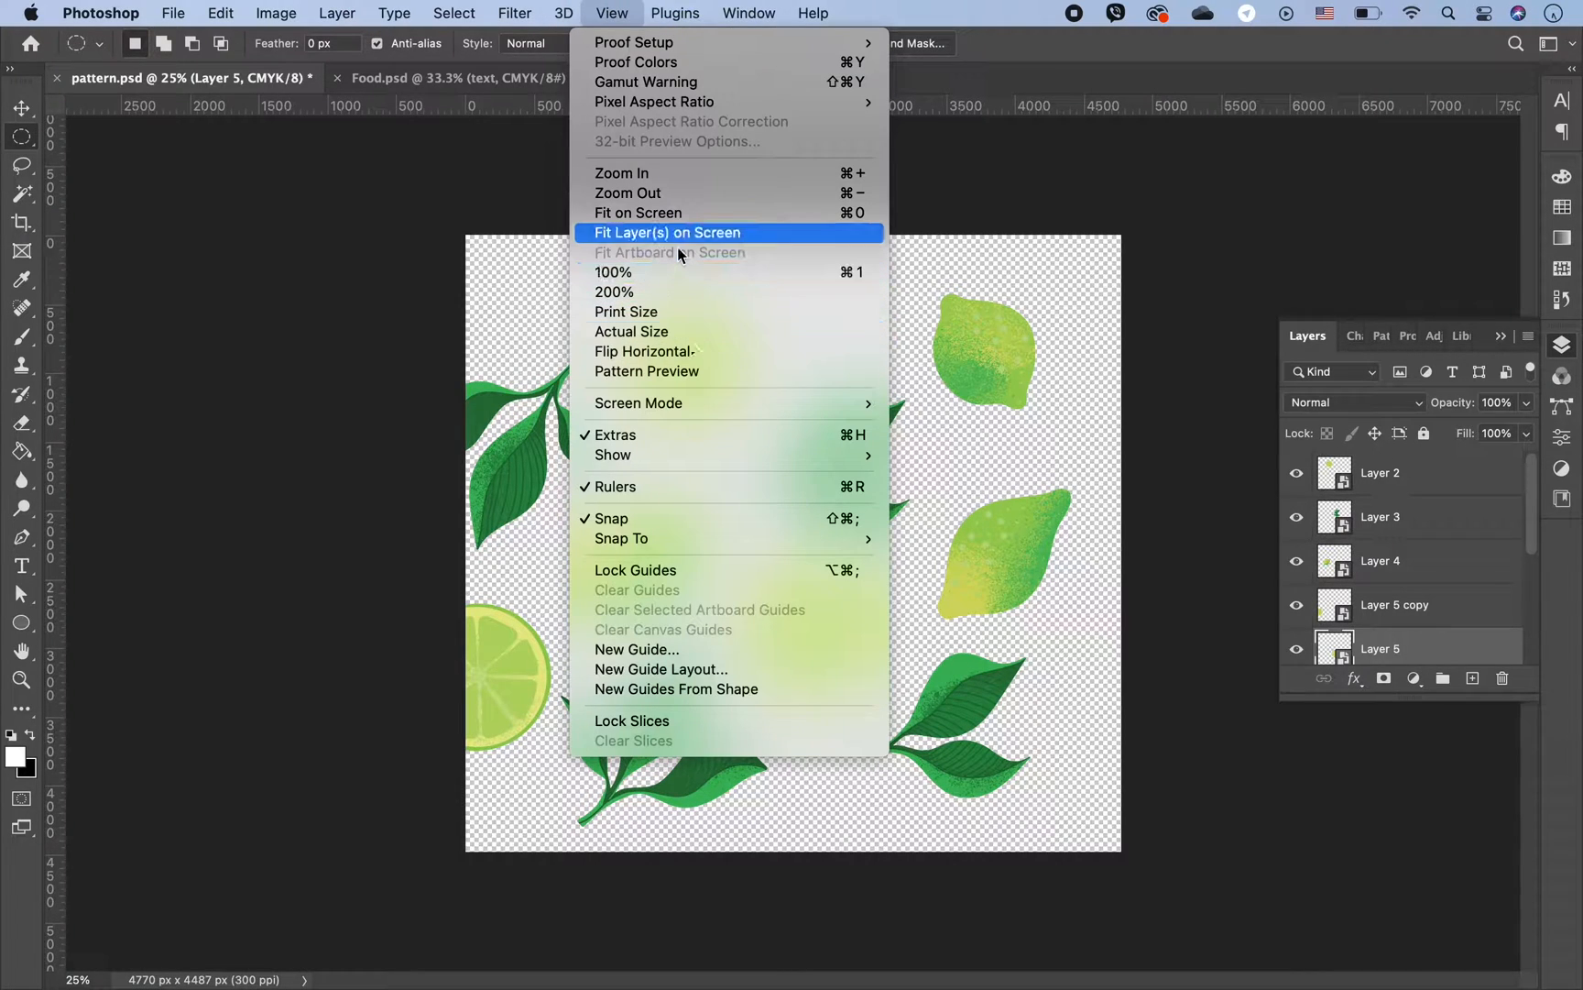
left_click(693, 372)
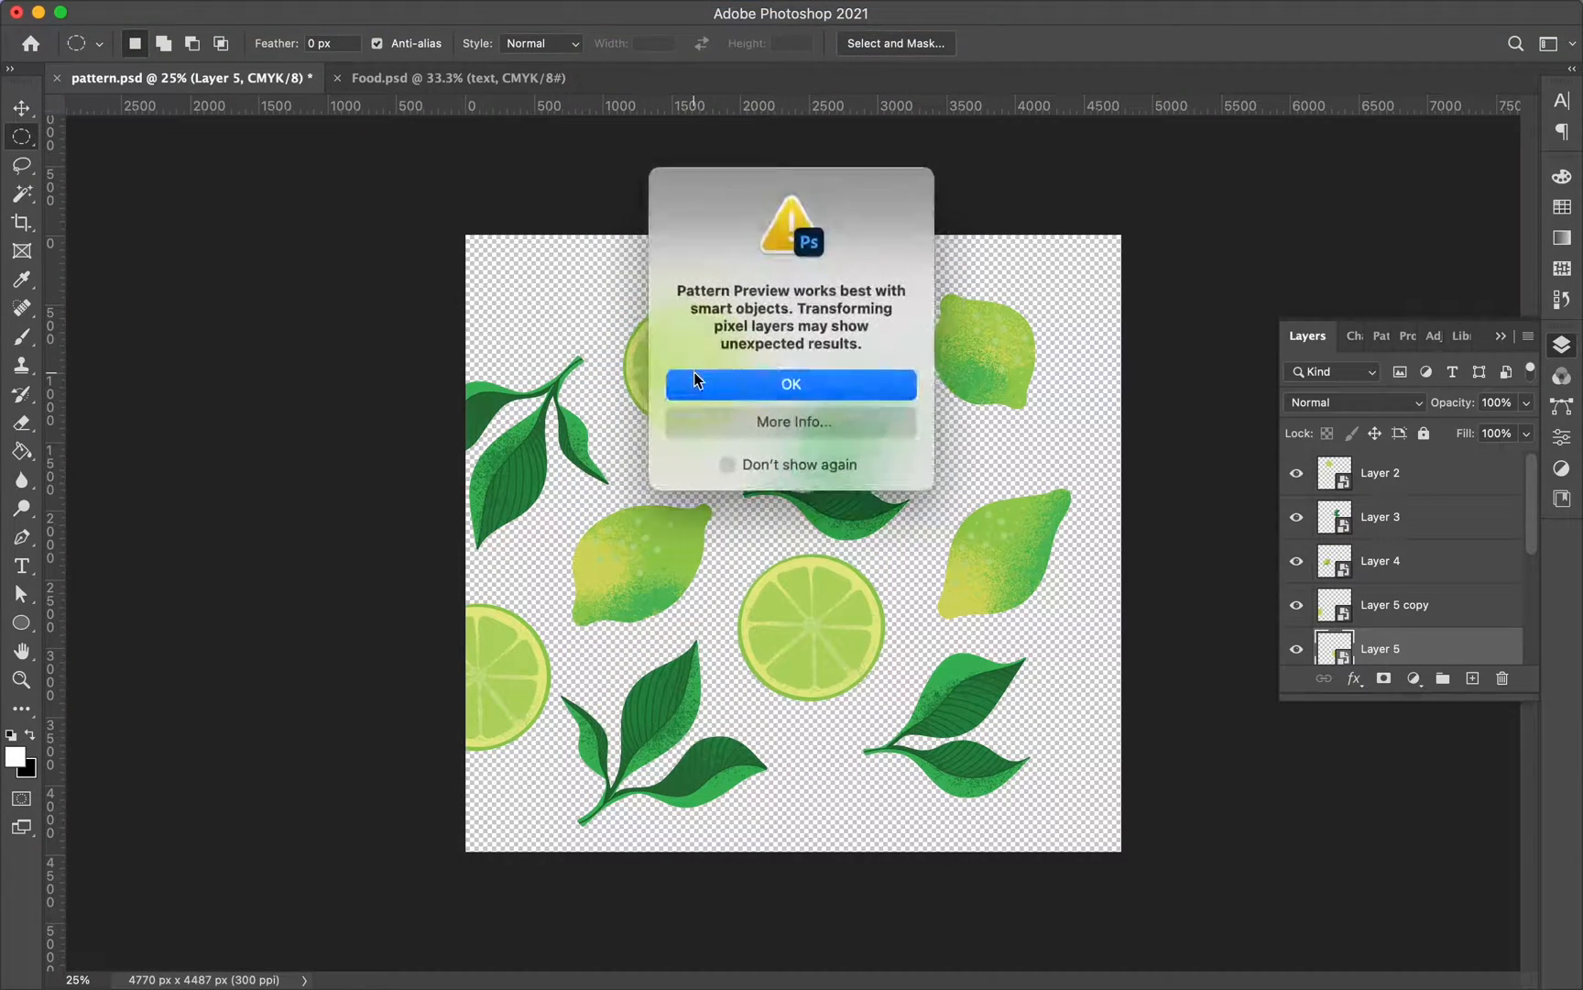
left_click(785, 386)
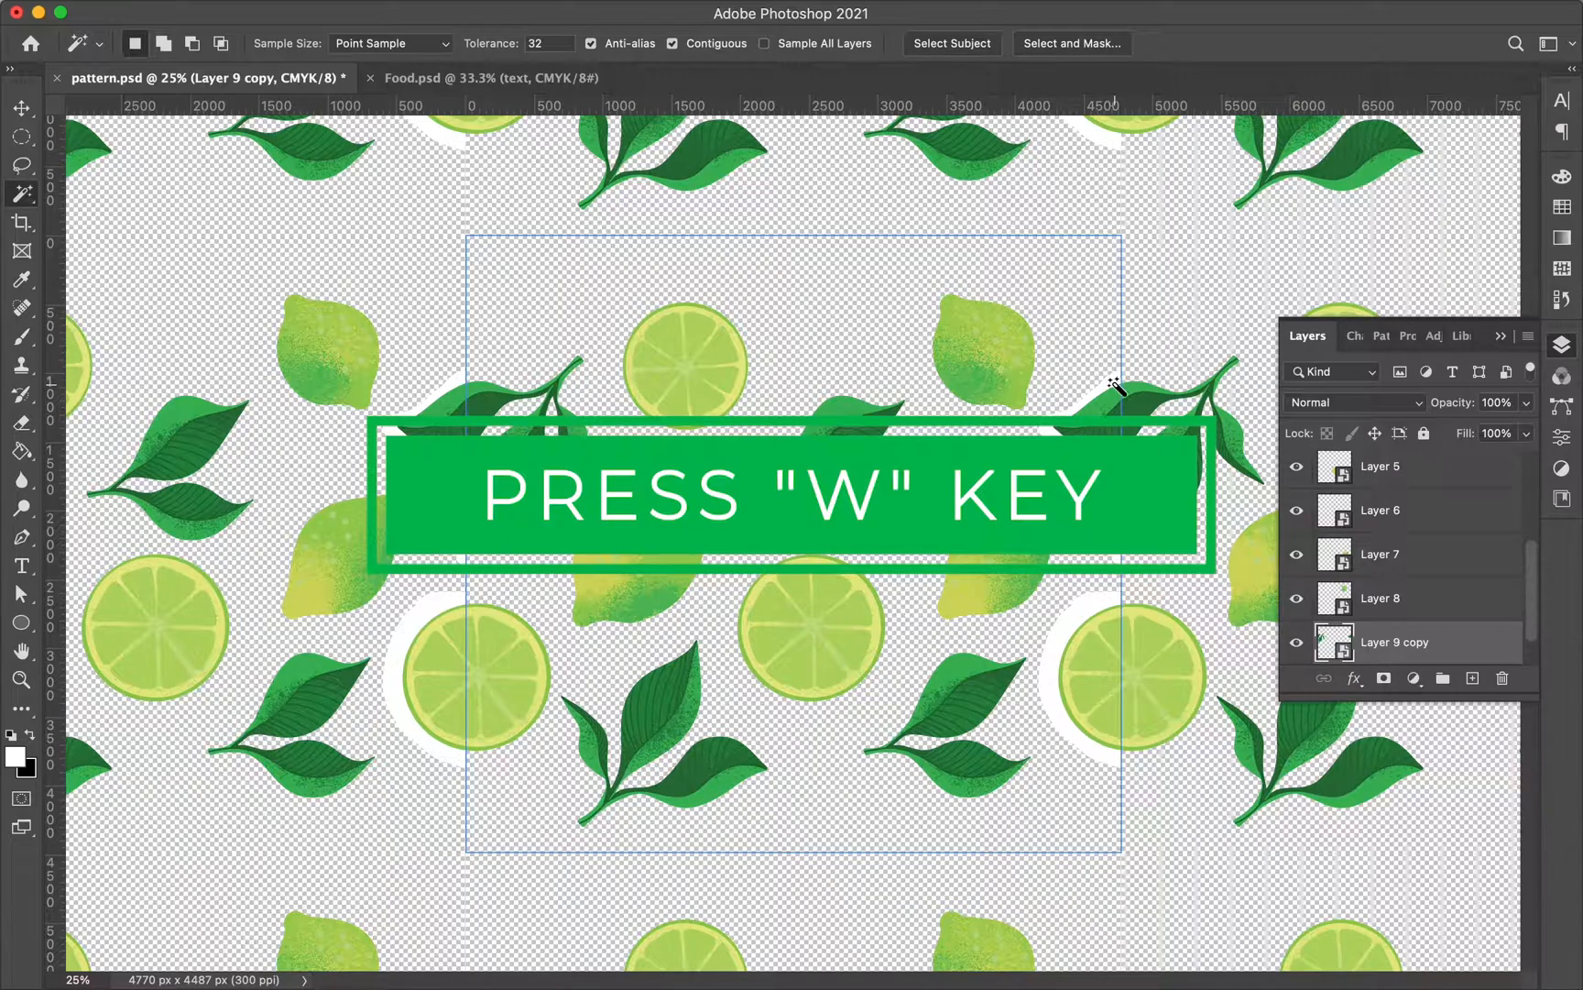
- Try to delete the white area around the leaf sprig directly on the Layer 9 copy smart object
left_click(1115, 382)
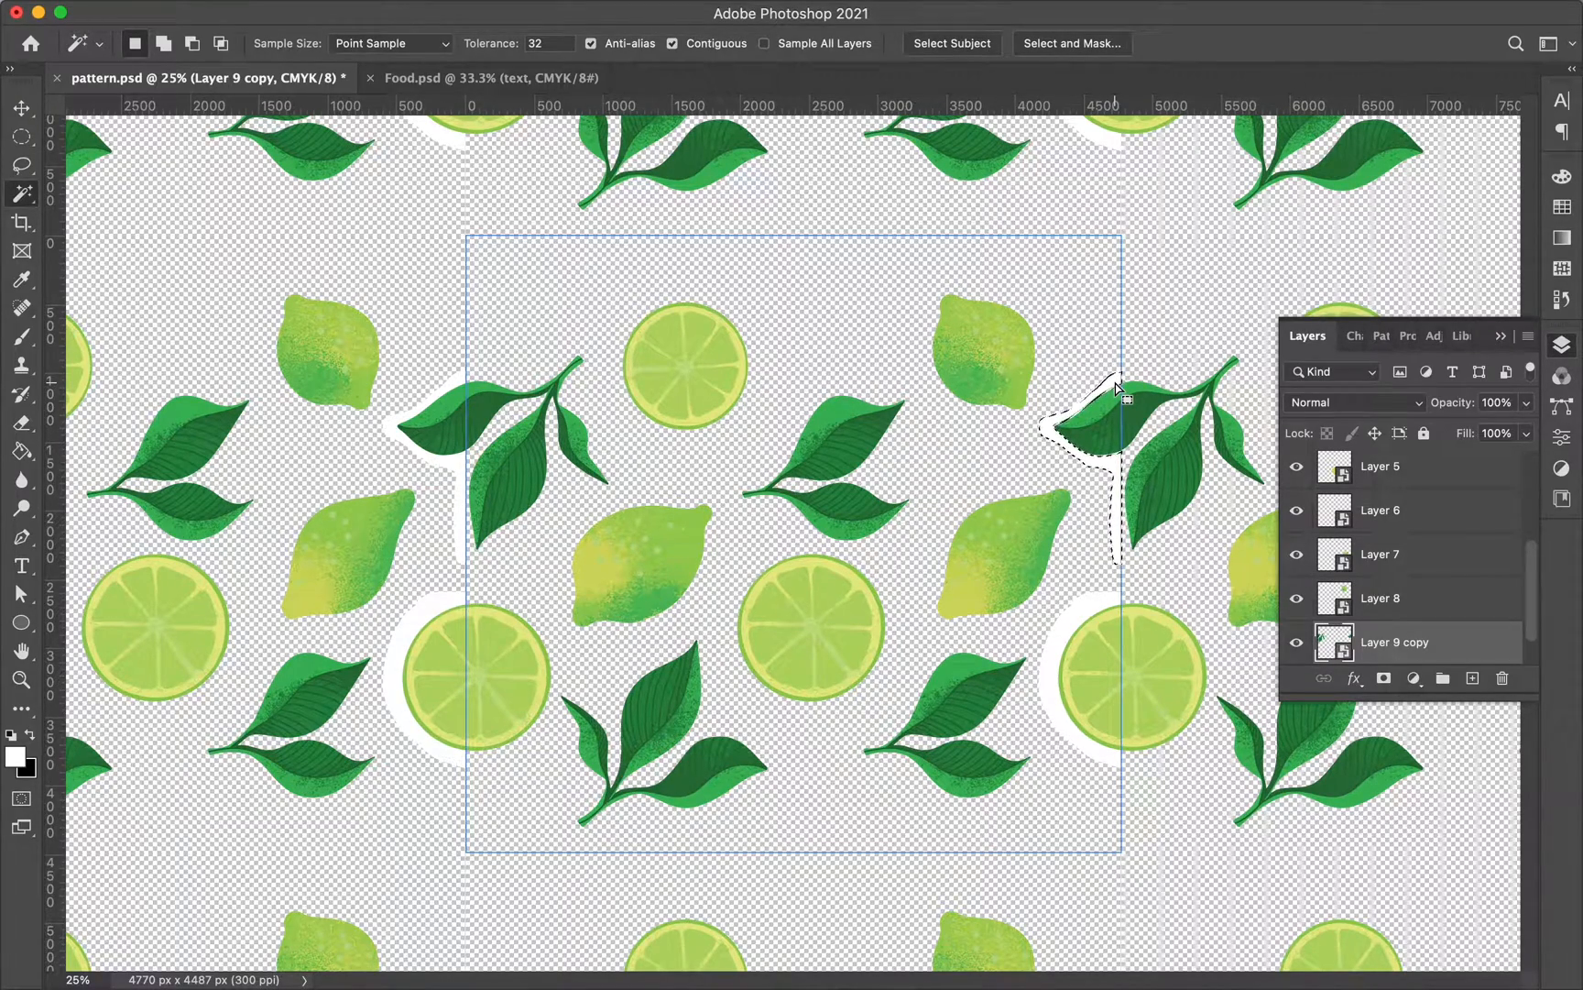
key("BackSpace")
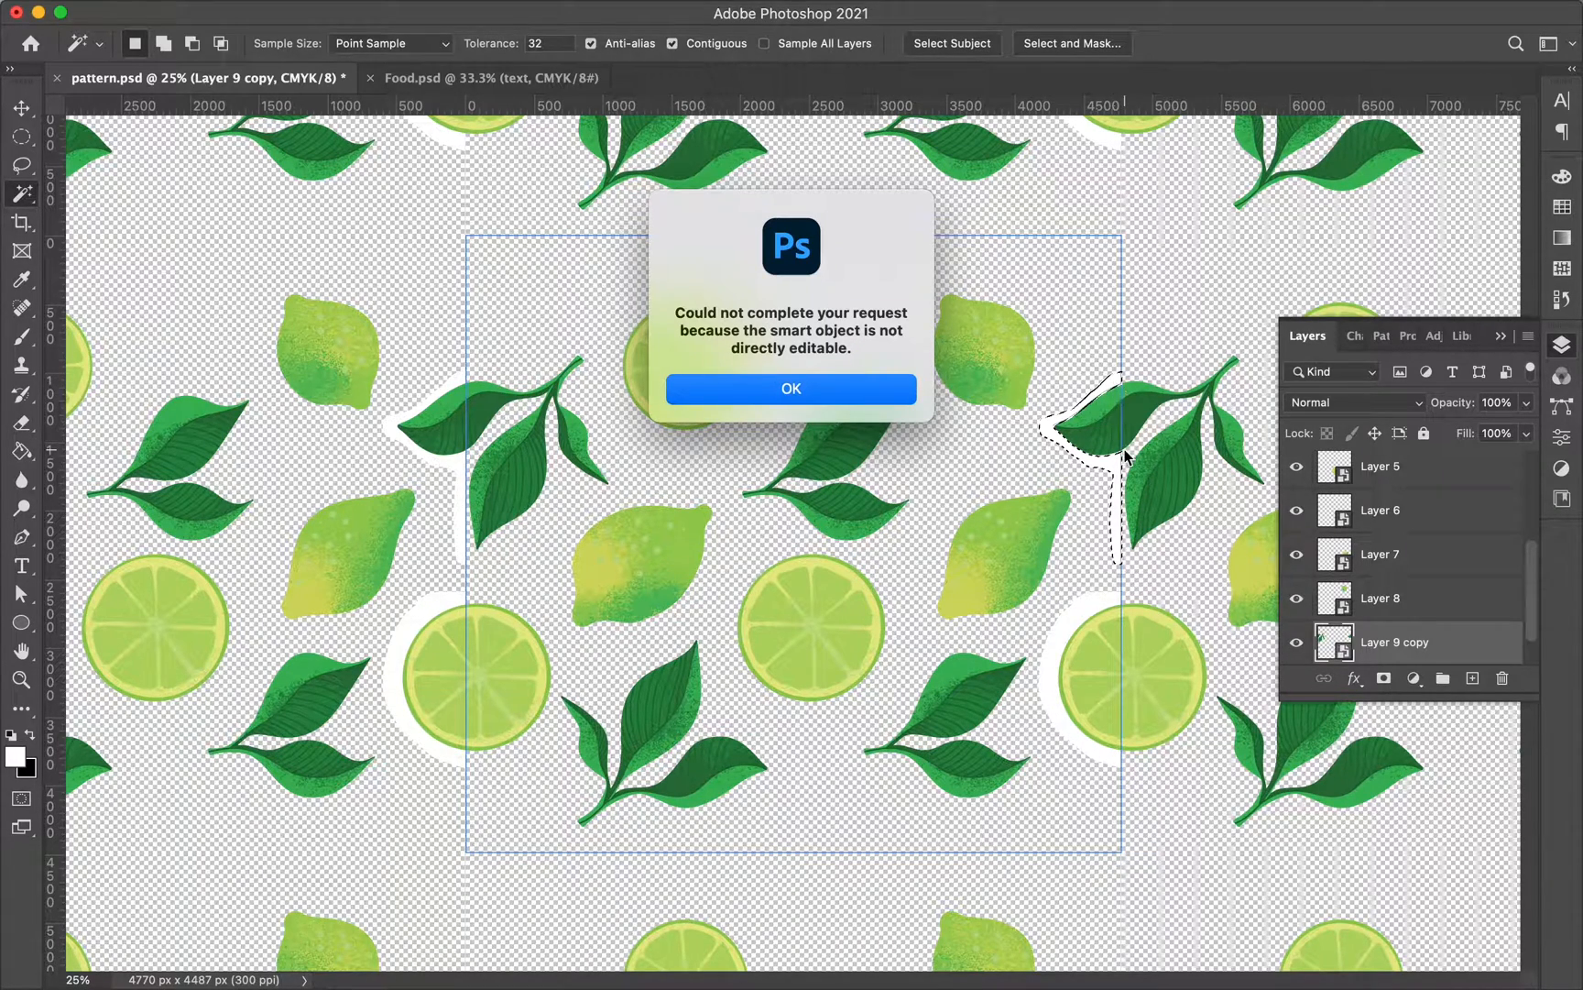
left_click(849, 395)
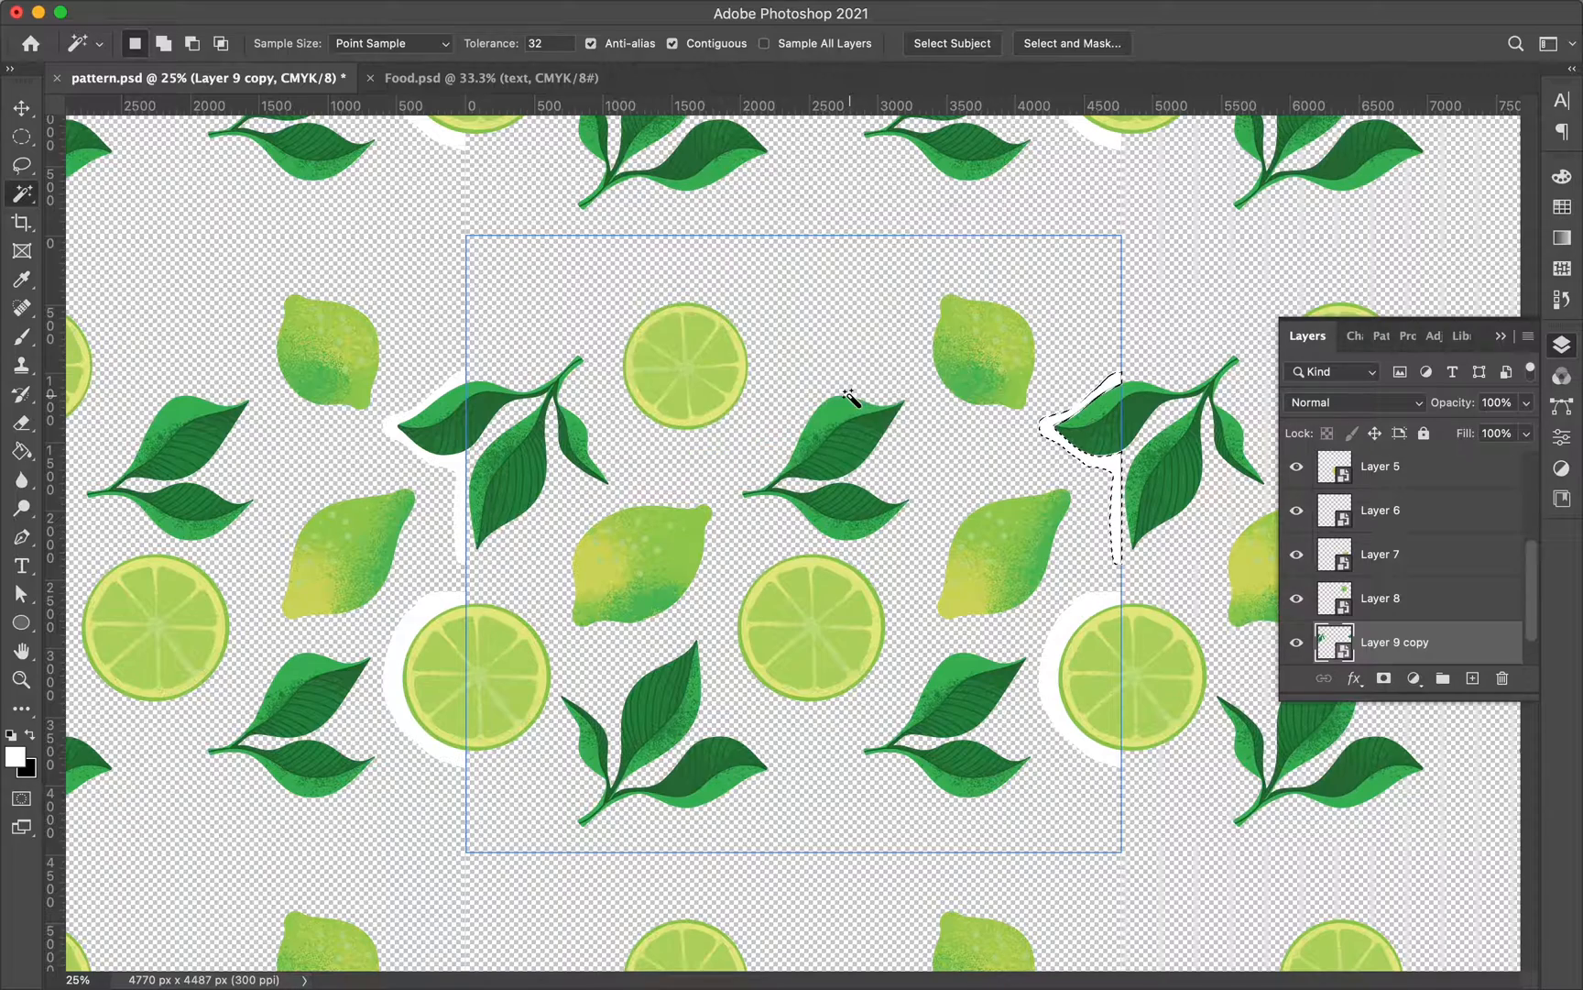
- Delete the white area beside the leaves inside the Layer 9 copy smart object, then save and close its contents
double_click(1338, 647)
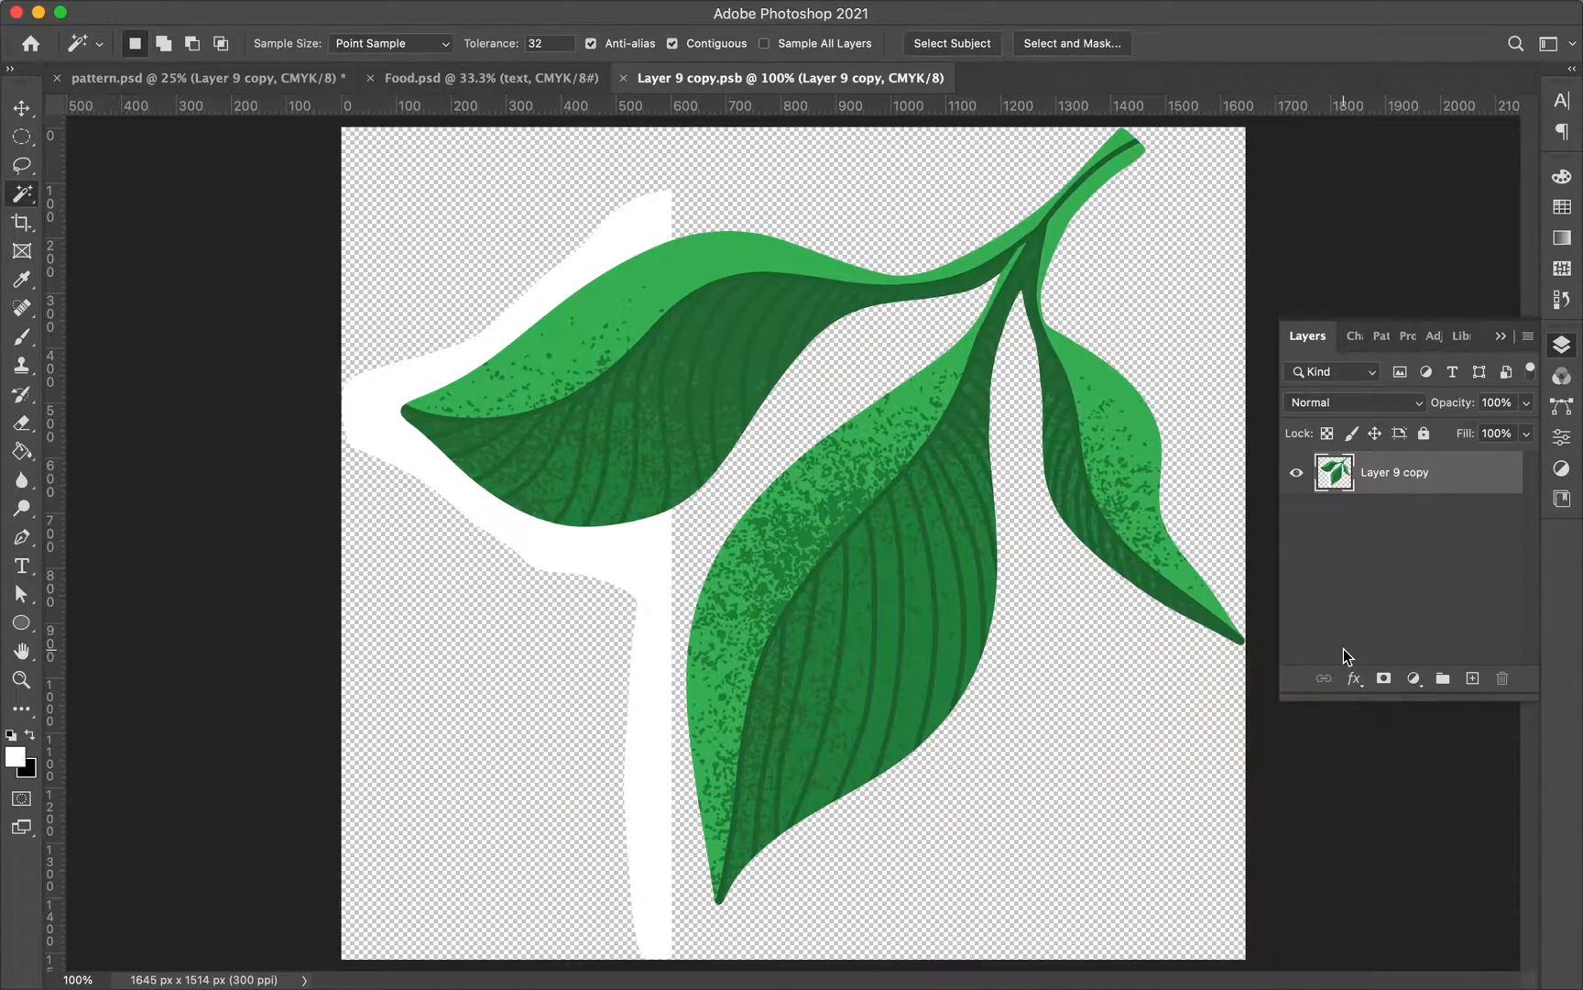
left_click(609, 247)
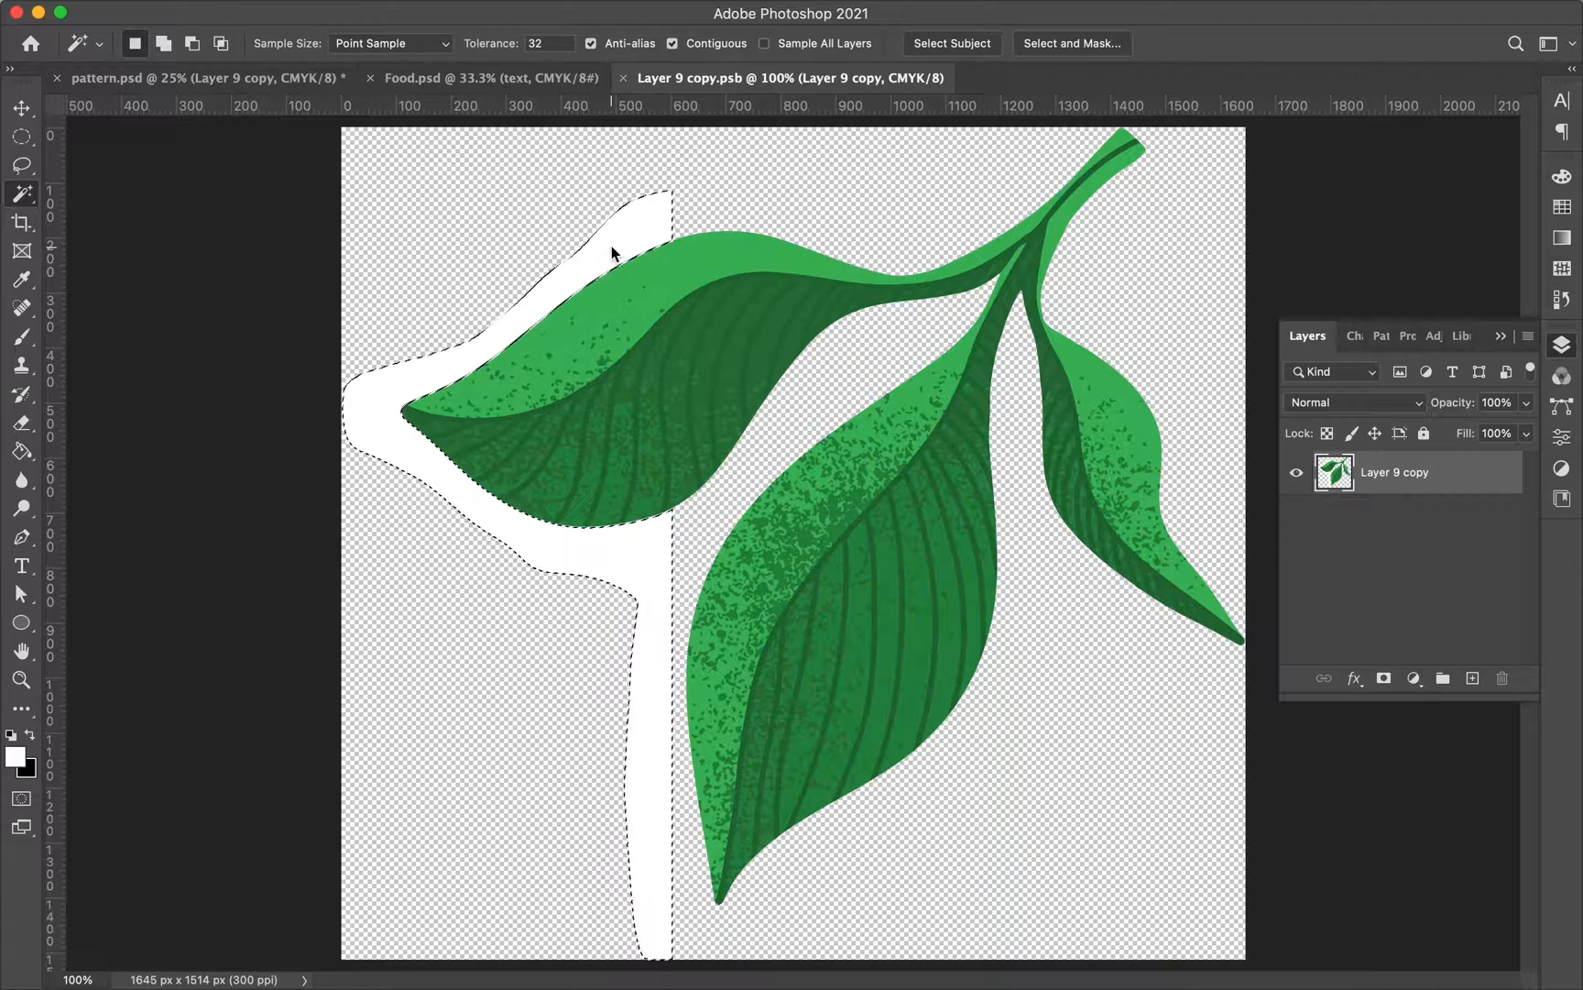
key("Delete")
left_click(608, 258)
left_click(261, 221)
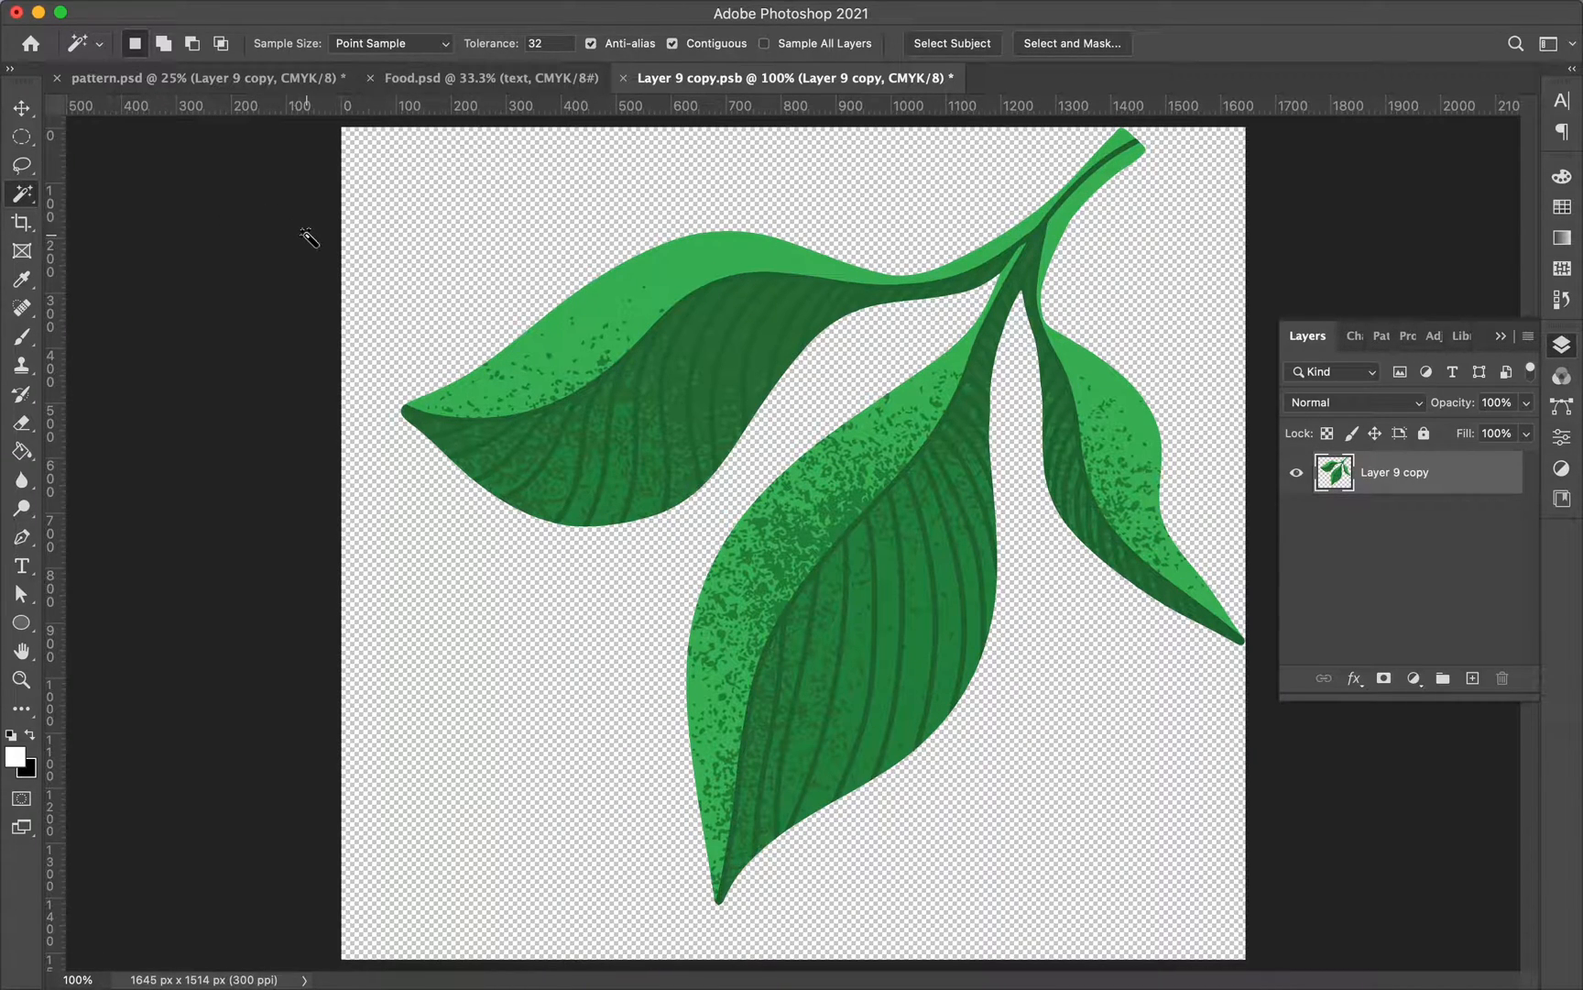
key("super+s")
left_click(623, 77)
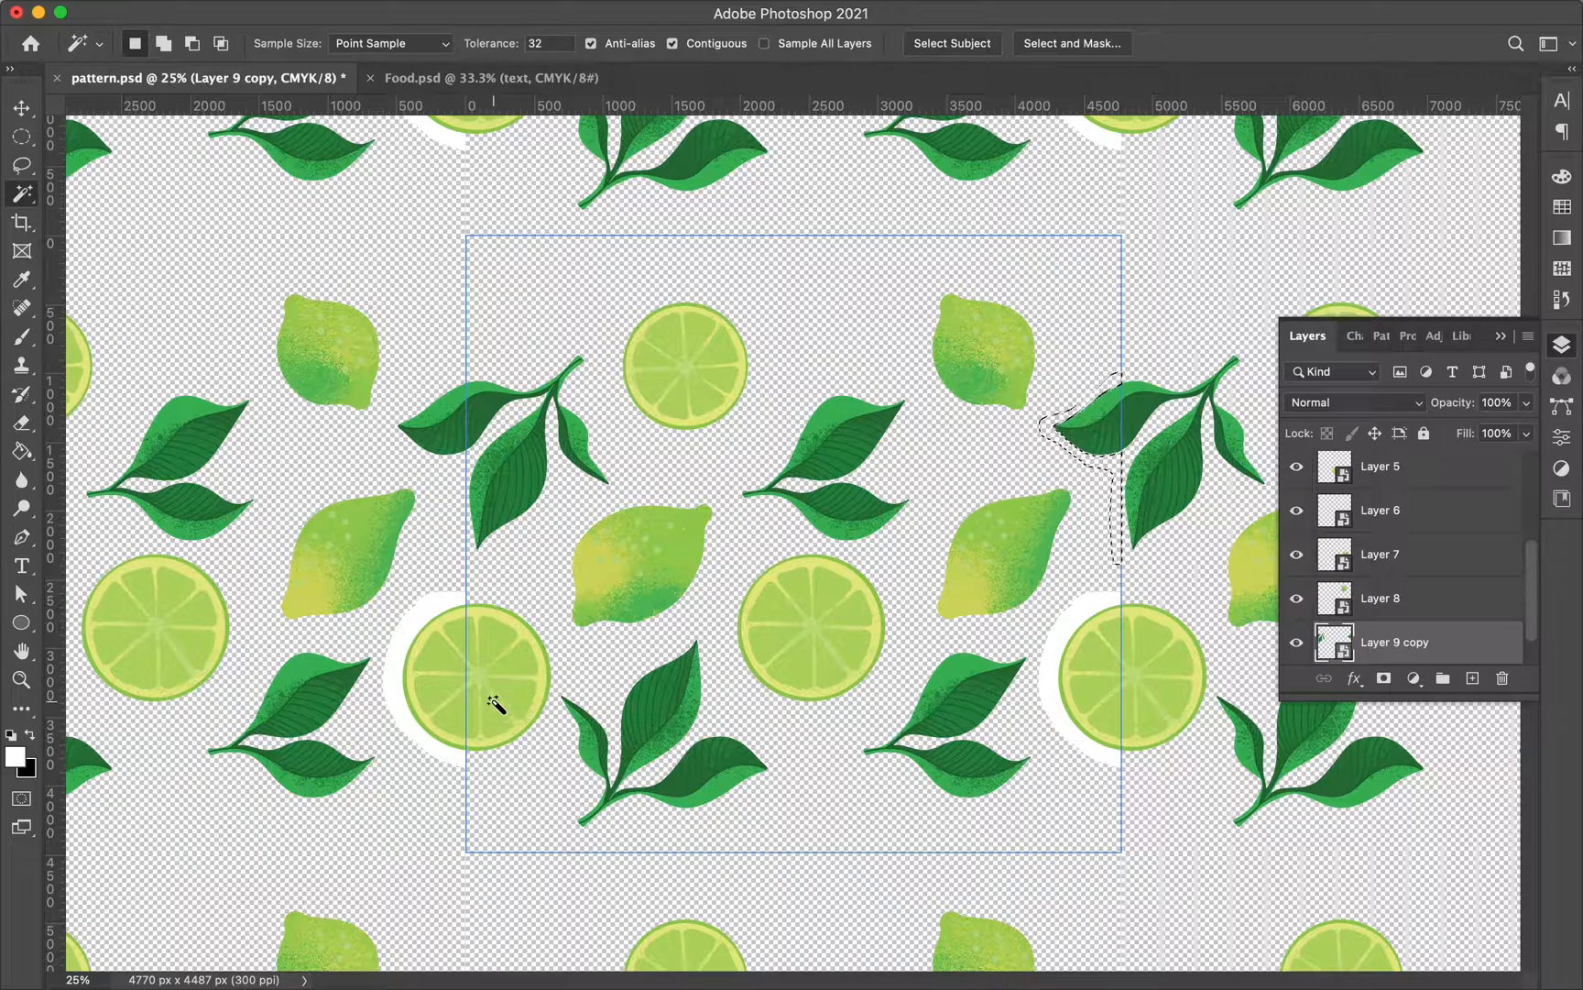
- Delete the white area around the lime slice inside the Layer 5 copy smart object, then save and close its contents
key("v")
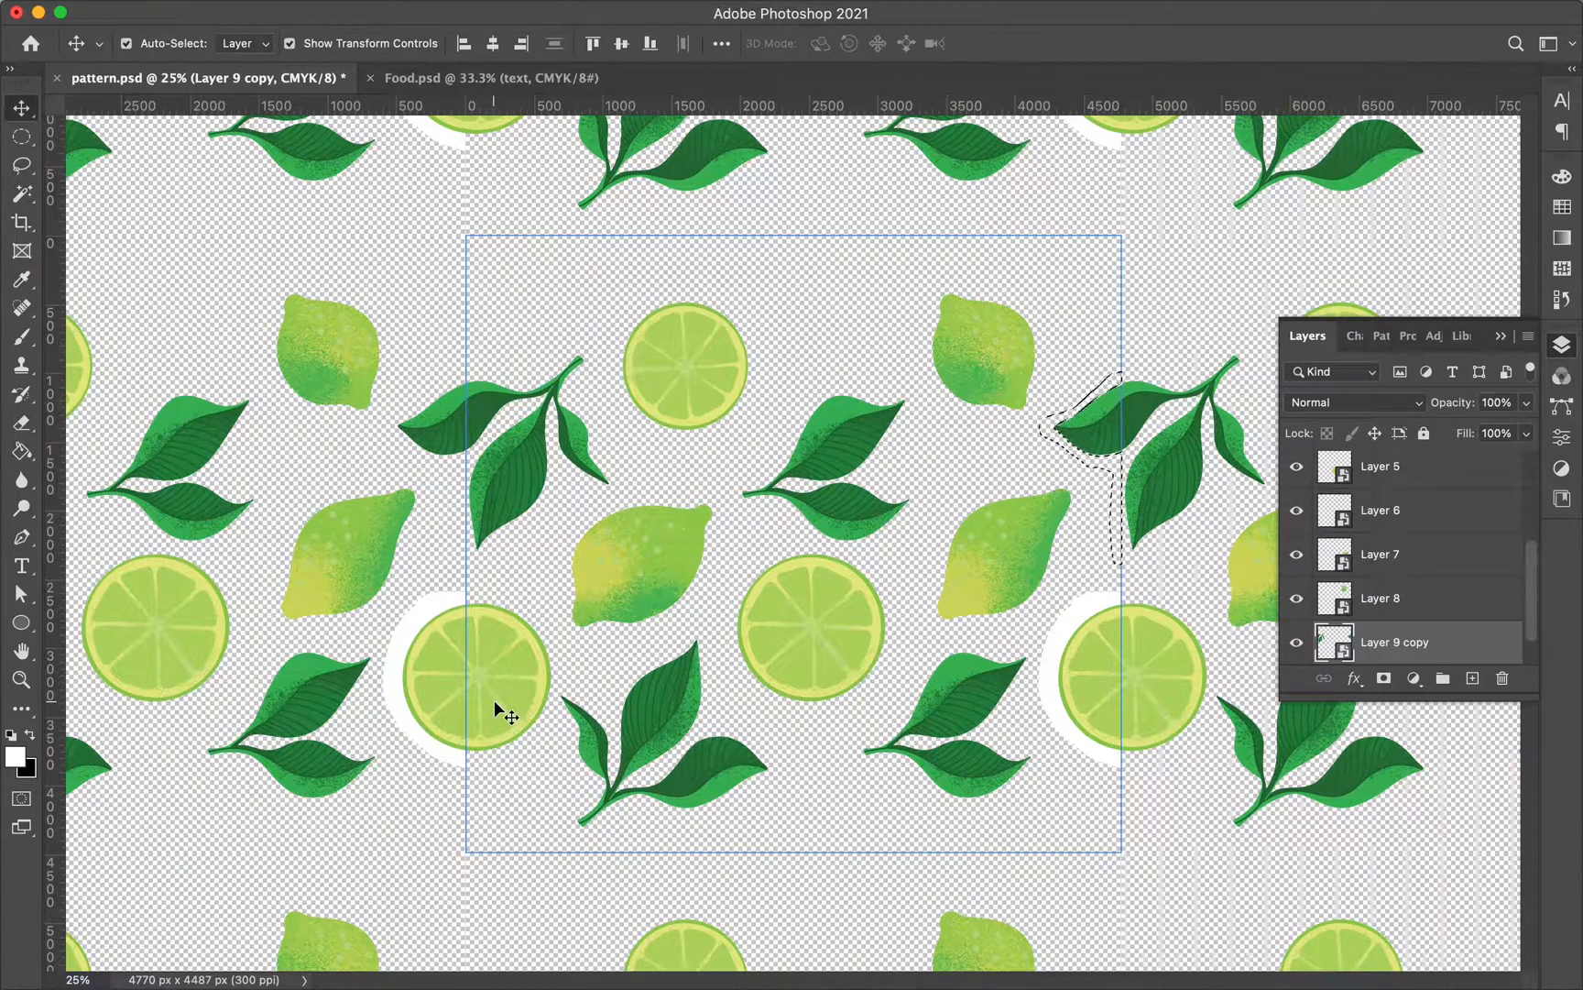
key("ctrl+j")
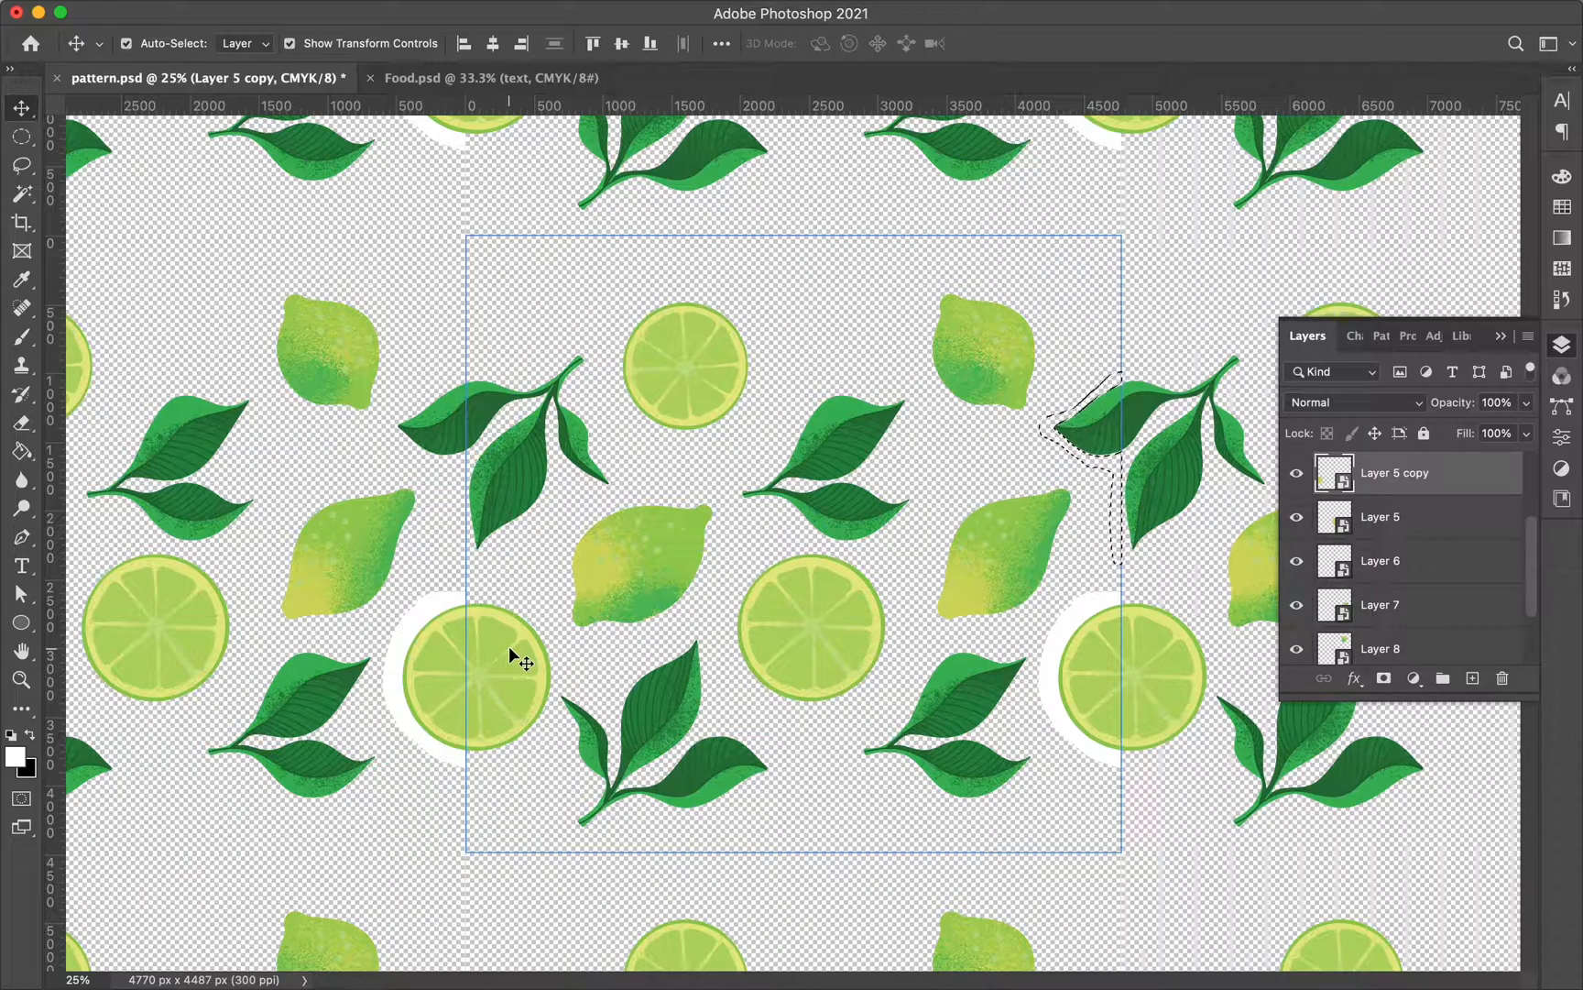
double_click(1334, 474)
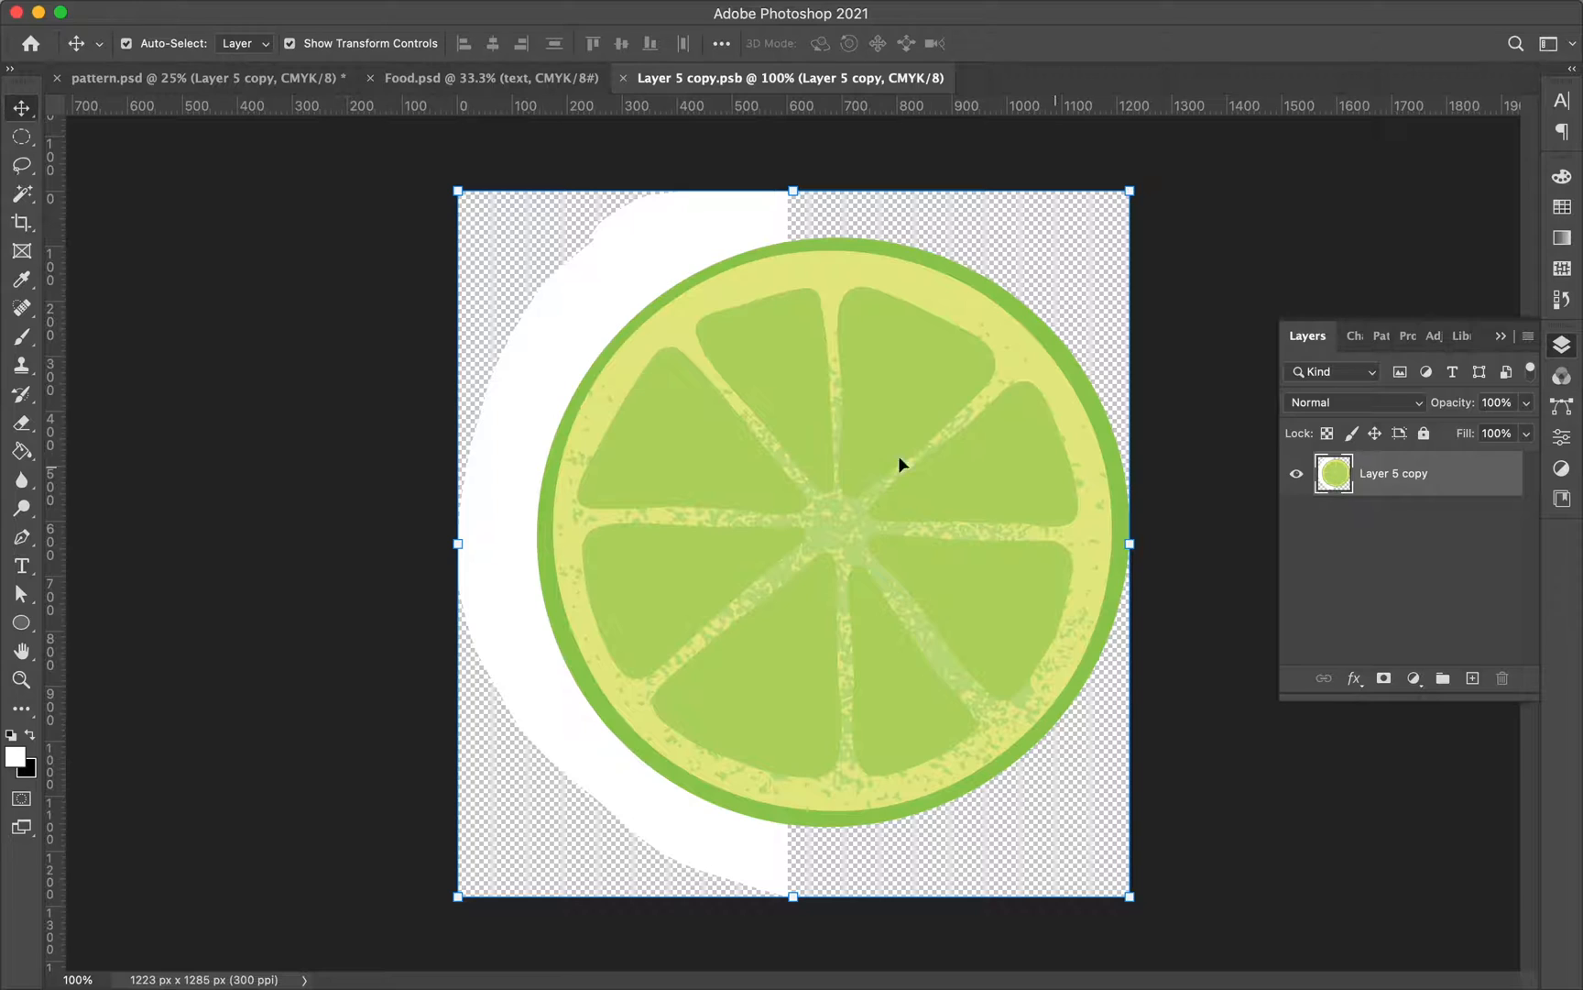
key("w")
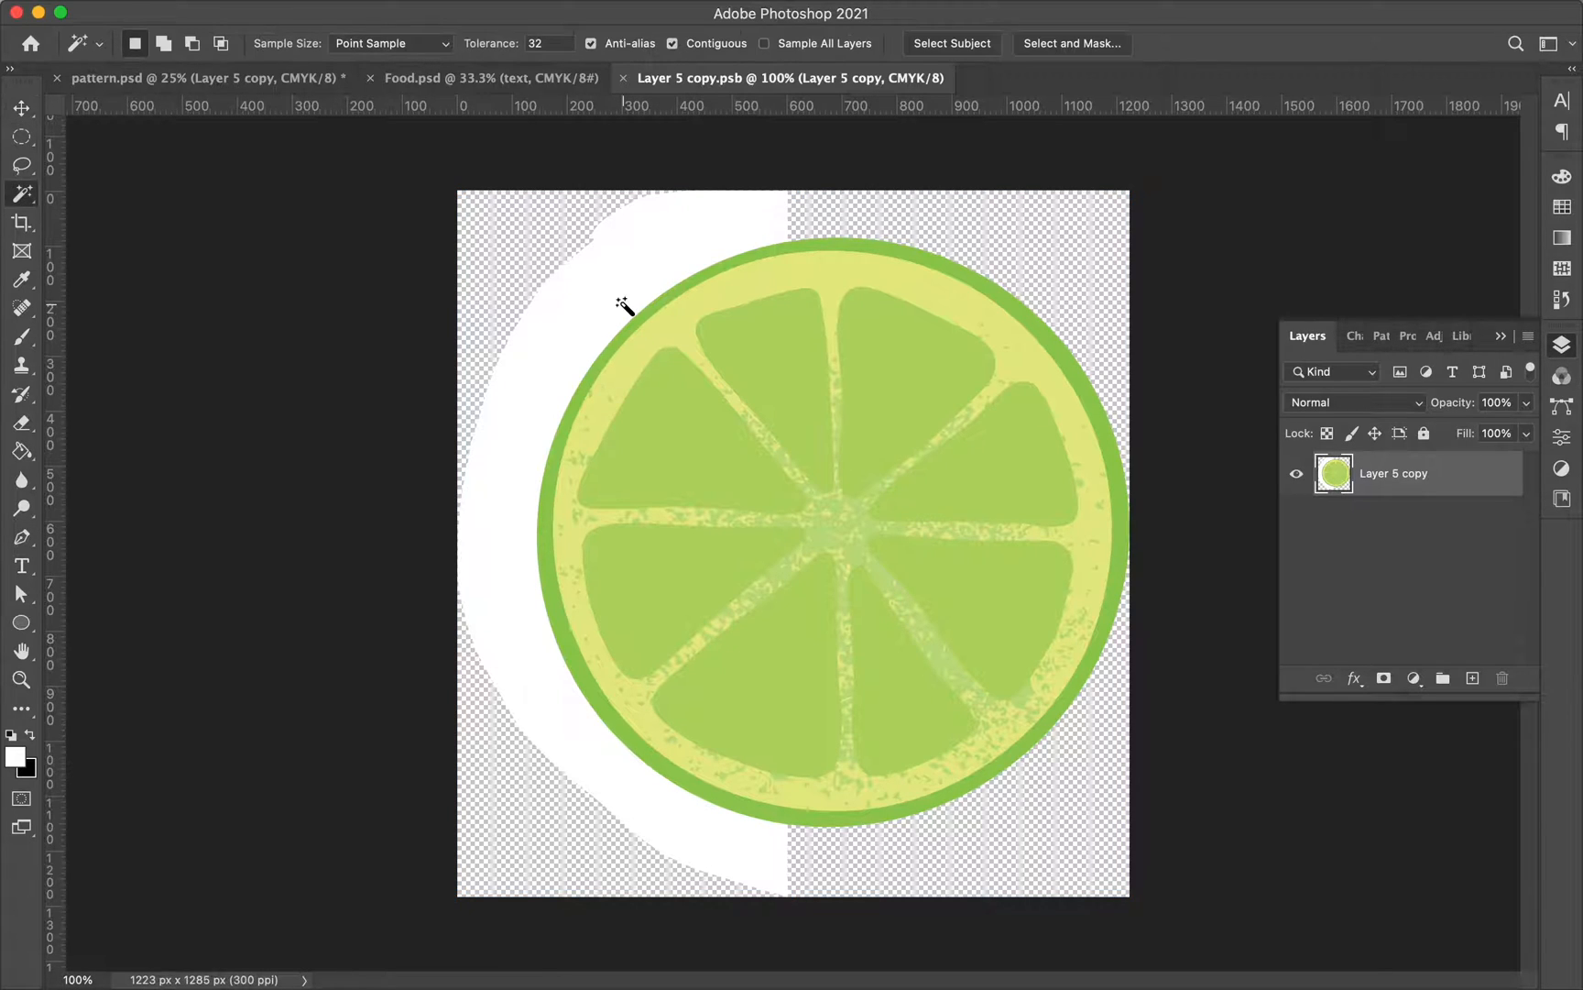
left_click(638, 276)
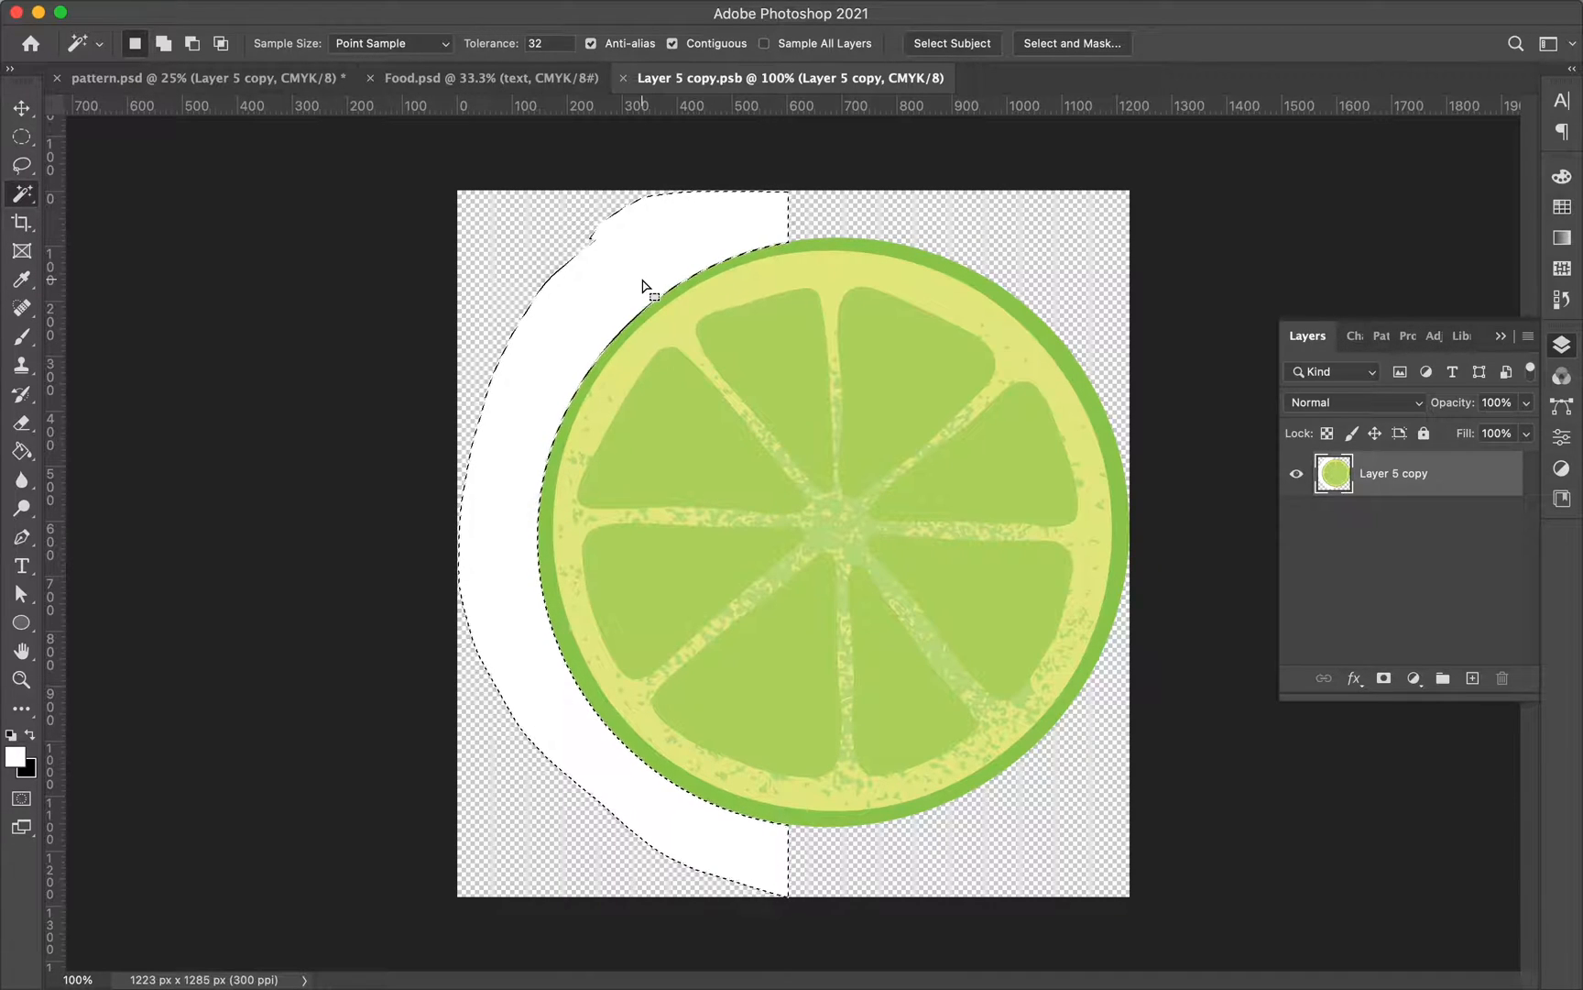
key("Delete")
key("super+s")
left_click(623, 78)
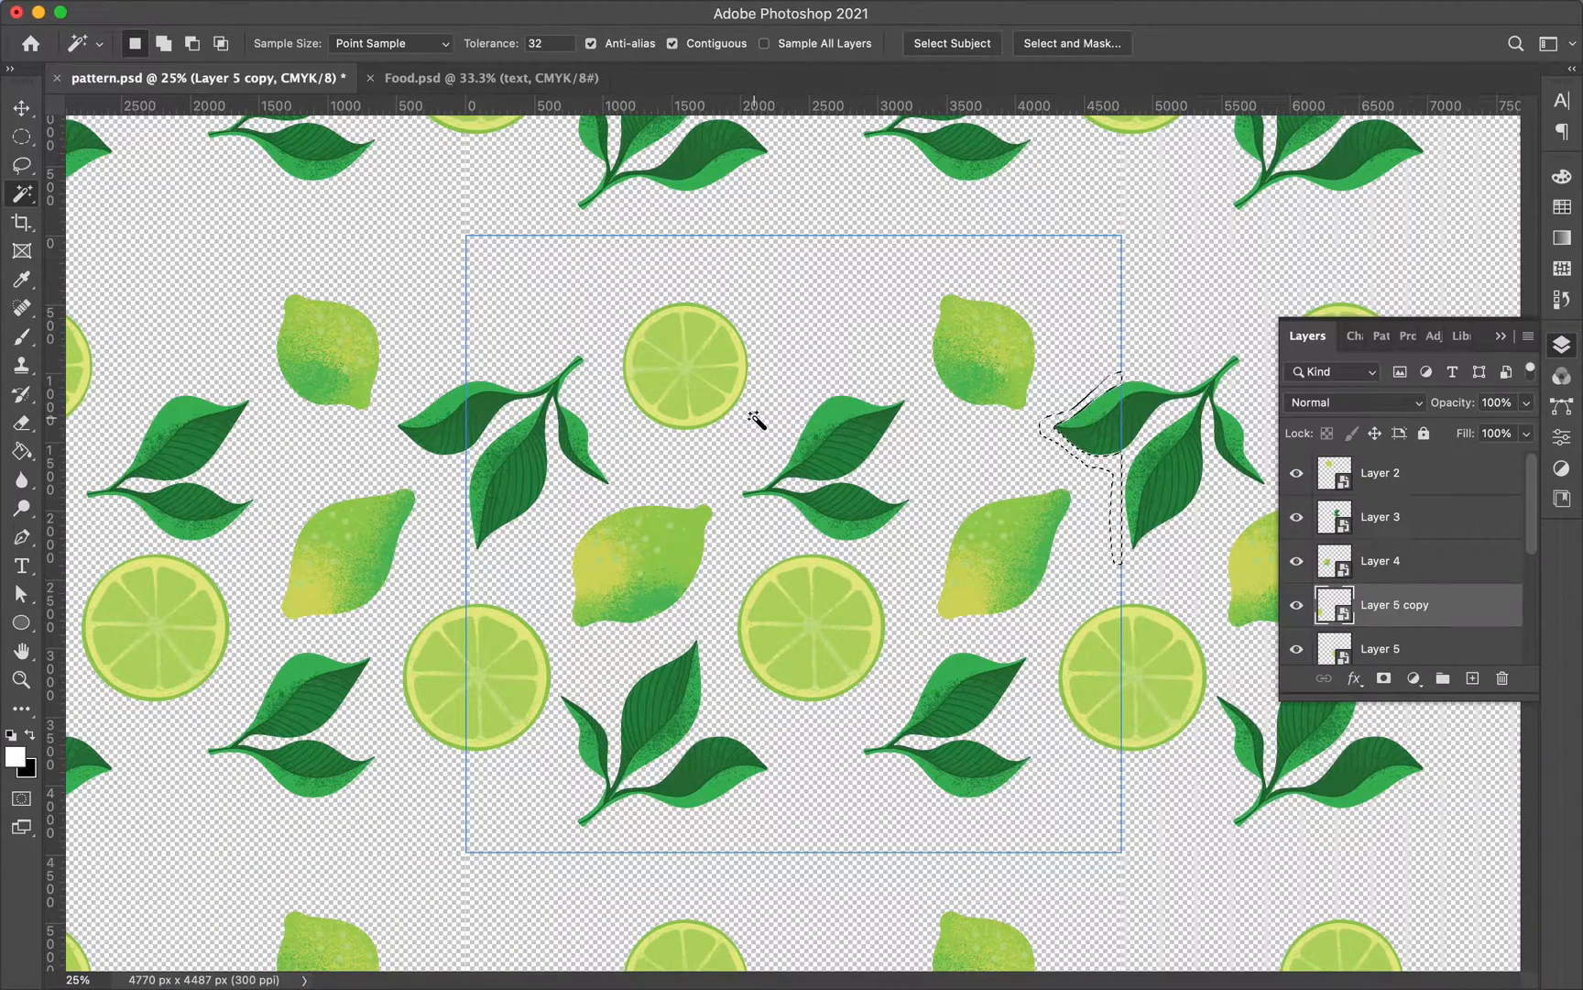
- Duplicate the leaf sprig layer, Layer 9, within pattern.psd, keeping the suggested copy name
key("v")
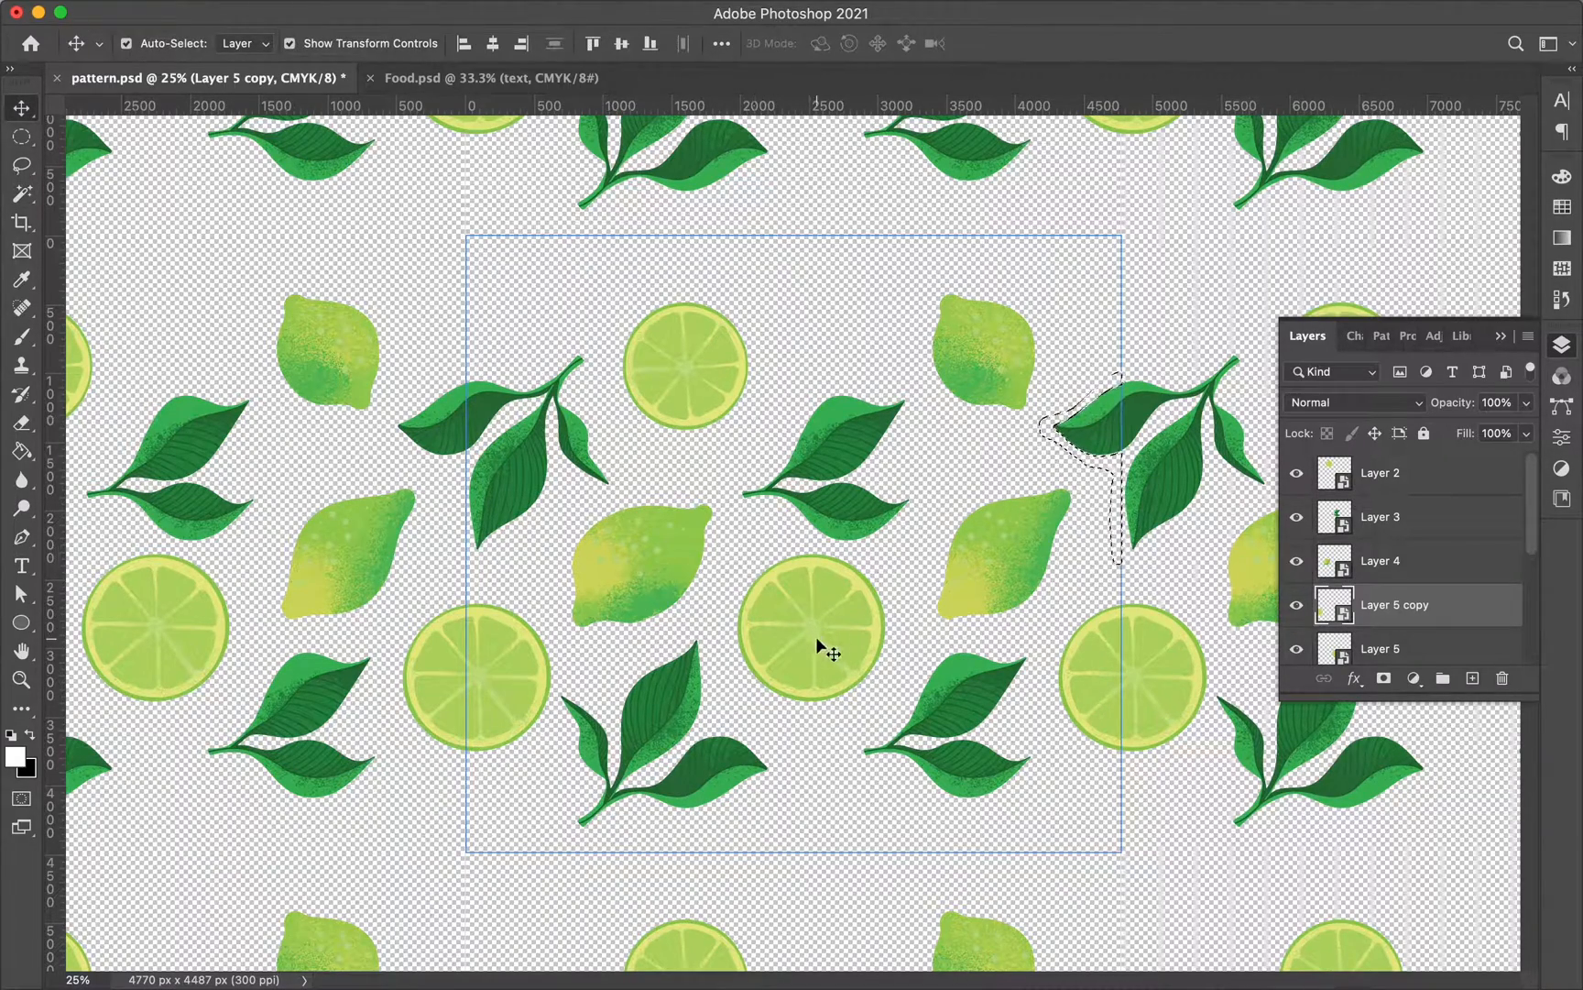
left_click(669, 717)
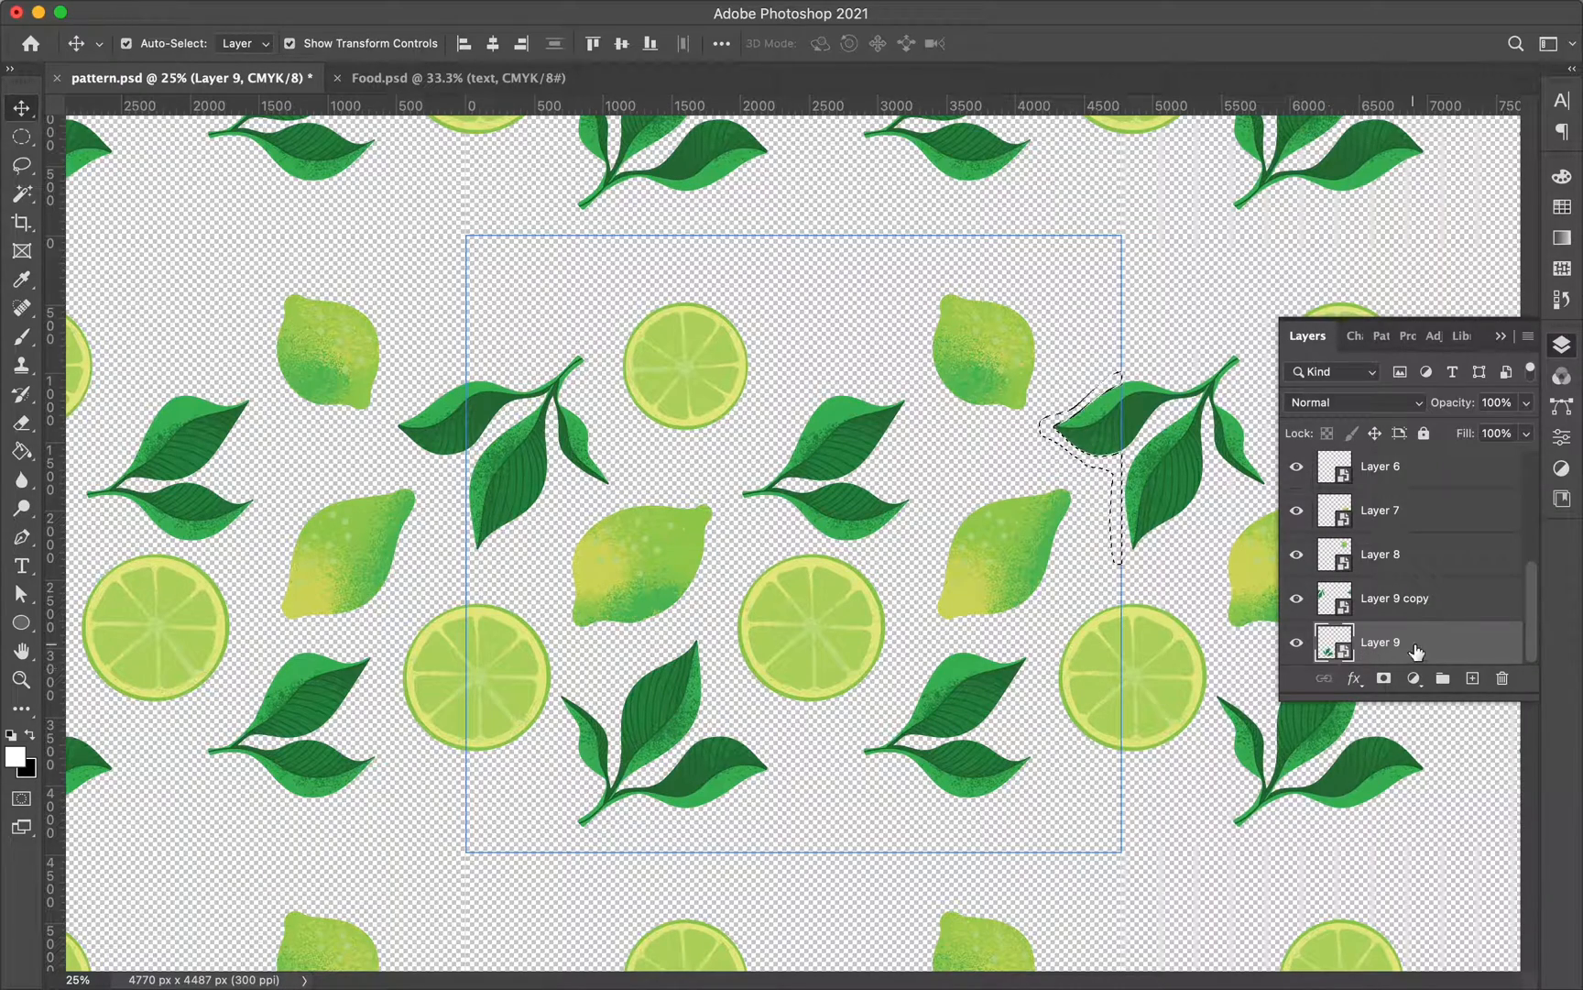
right_click(1425, 642)
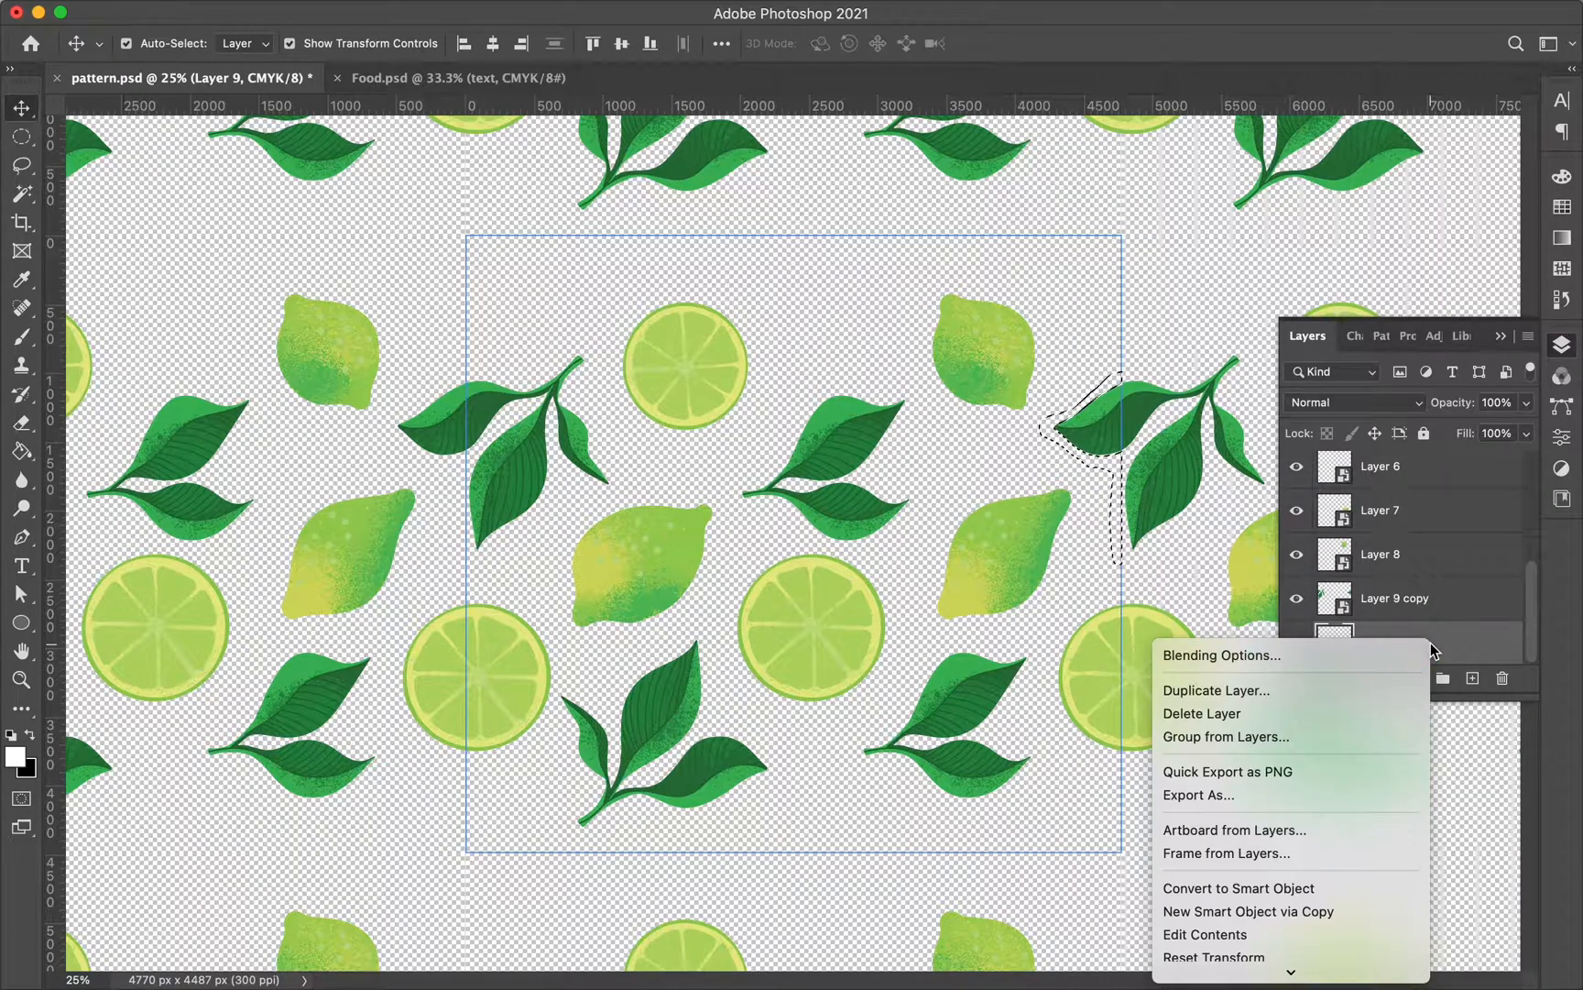
left_click(1228, 693)
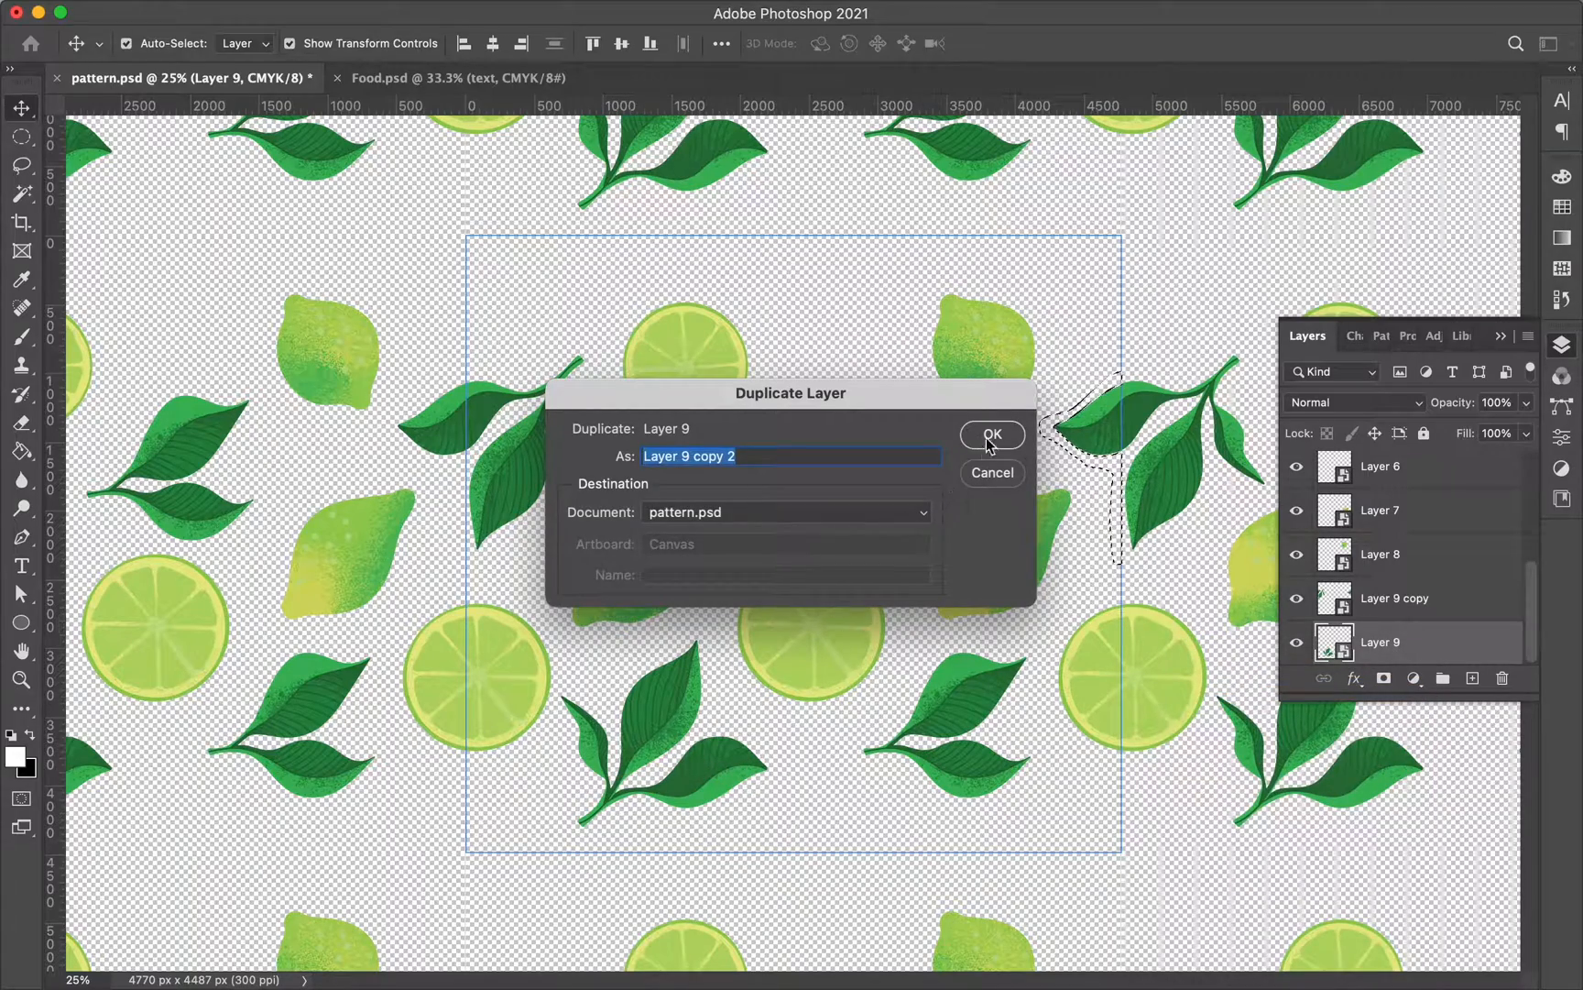
left_click(992, 436)
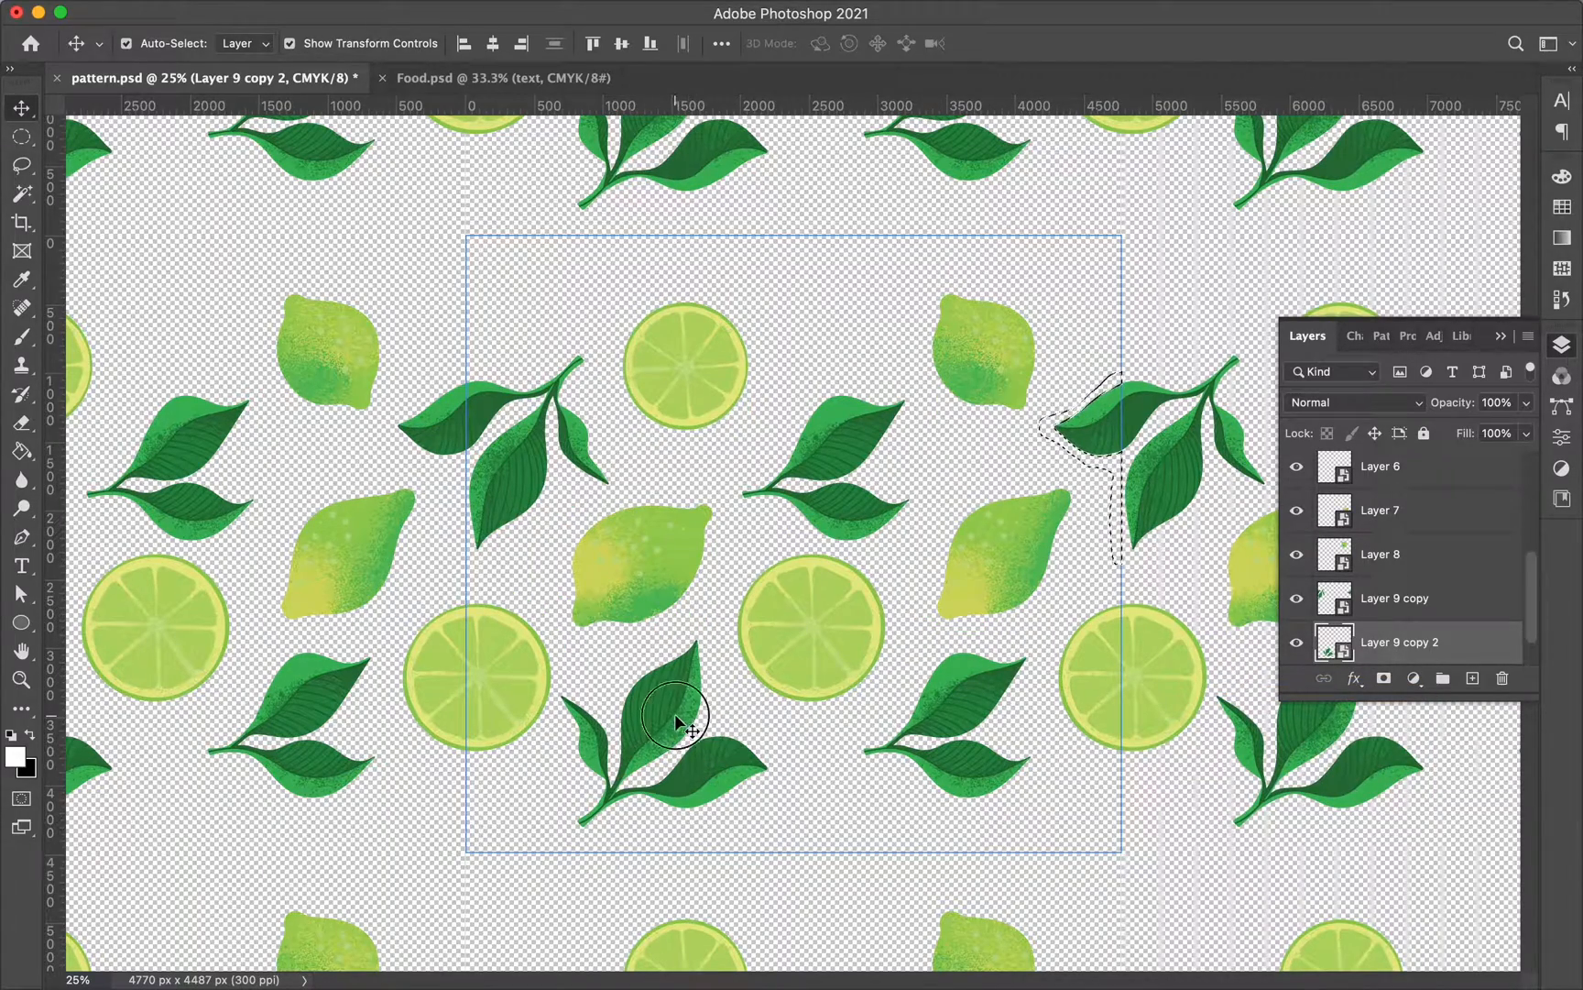
- Move the duplicated leaf sprig across the tile's top edge, clear the leftover selection, and rotate the sprig about -60°
left_click_drag(777, 306, 845, 223)
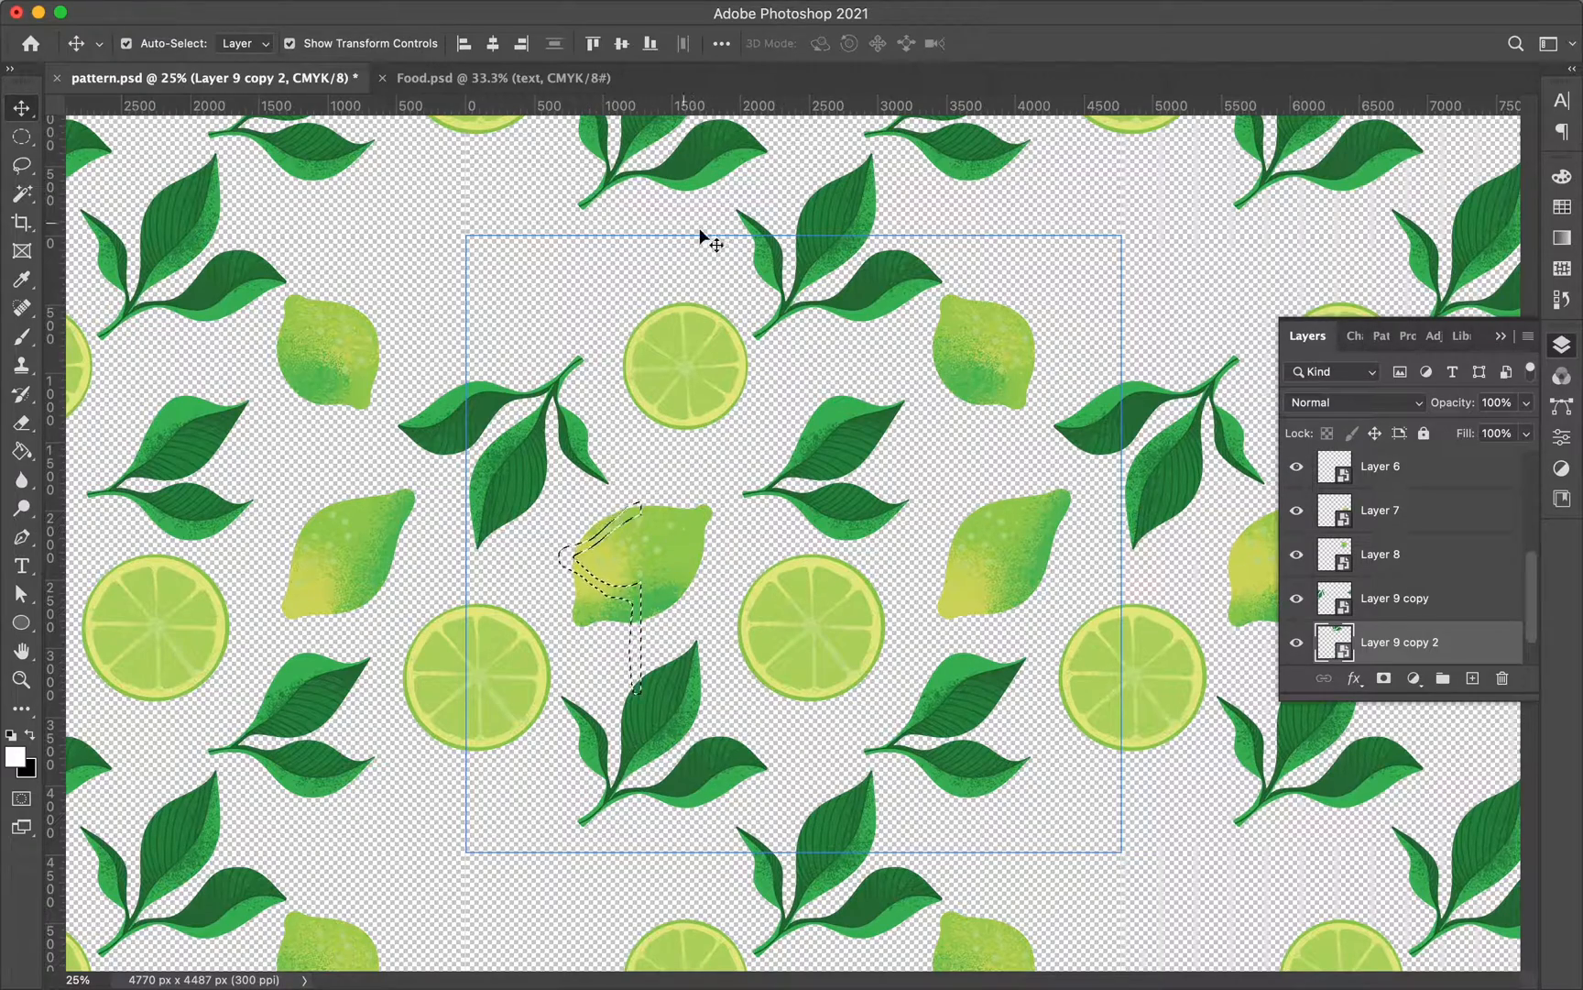
key("ctrl+d")
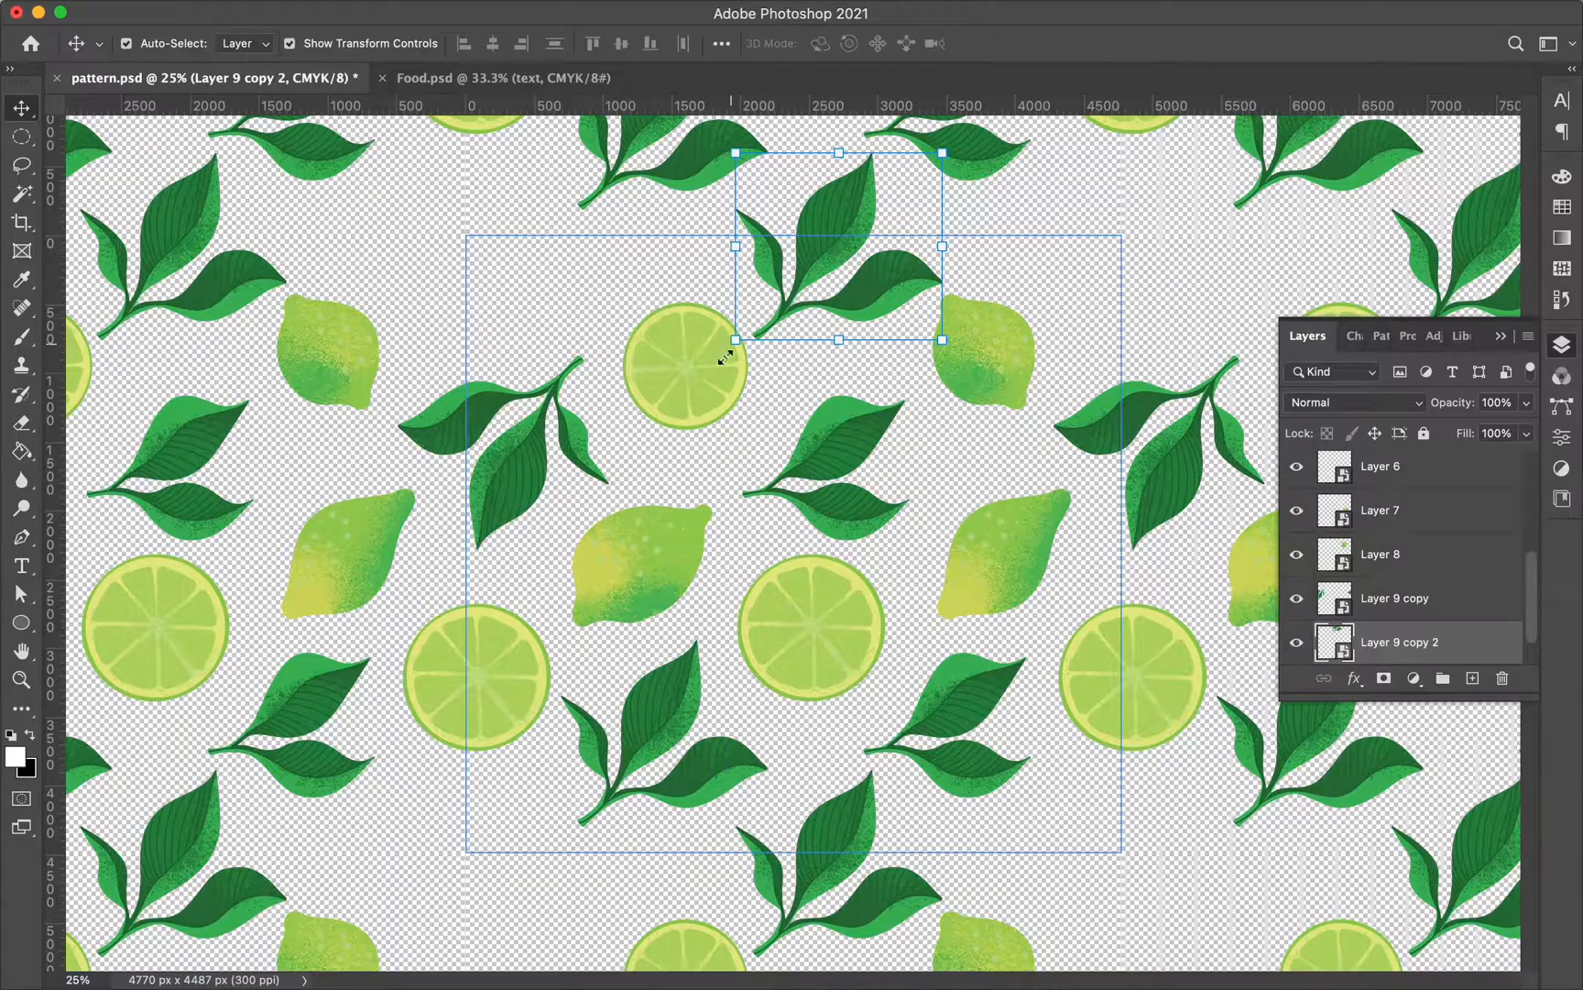
left_click_drag(725, 347, 863, 369)
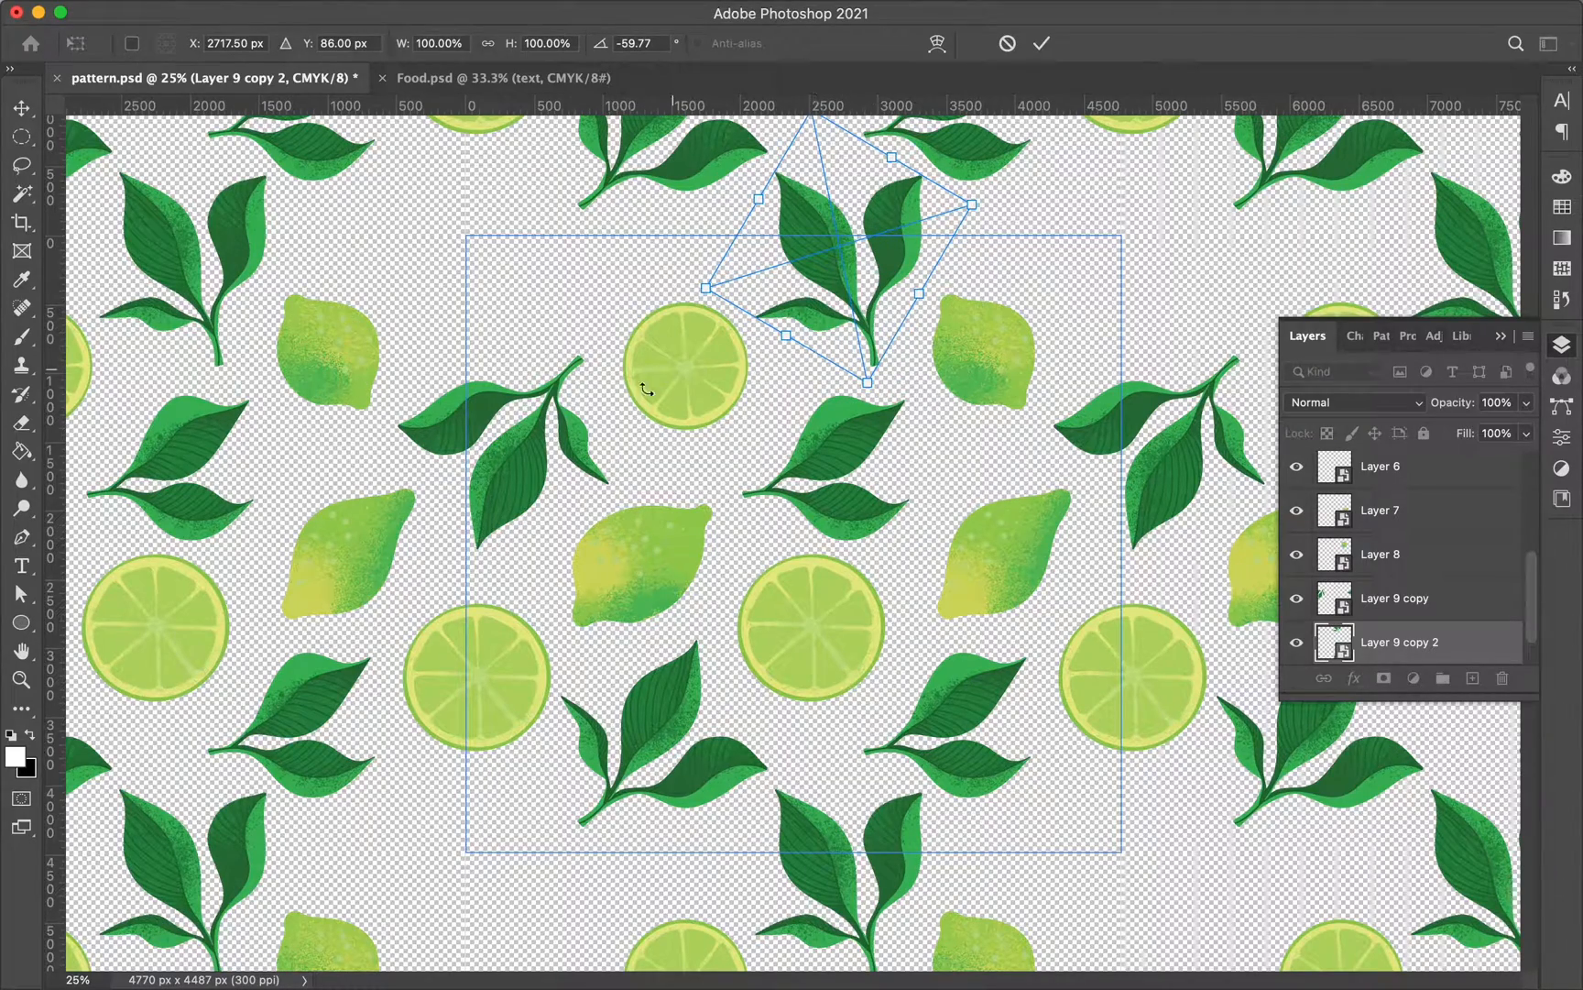
key("Escape")
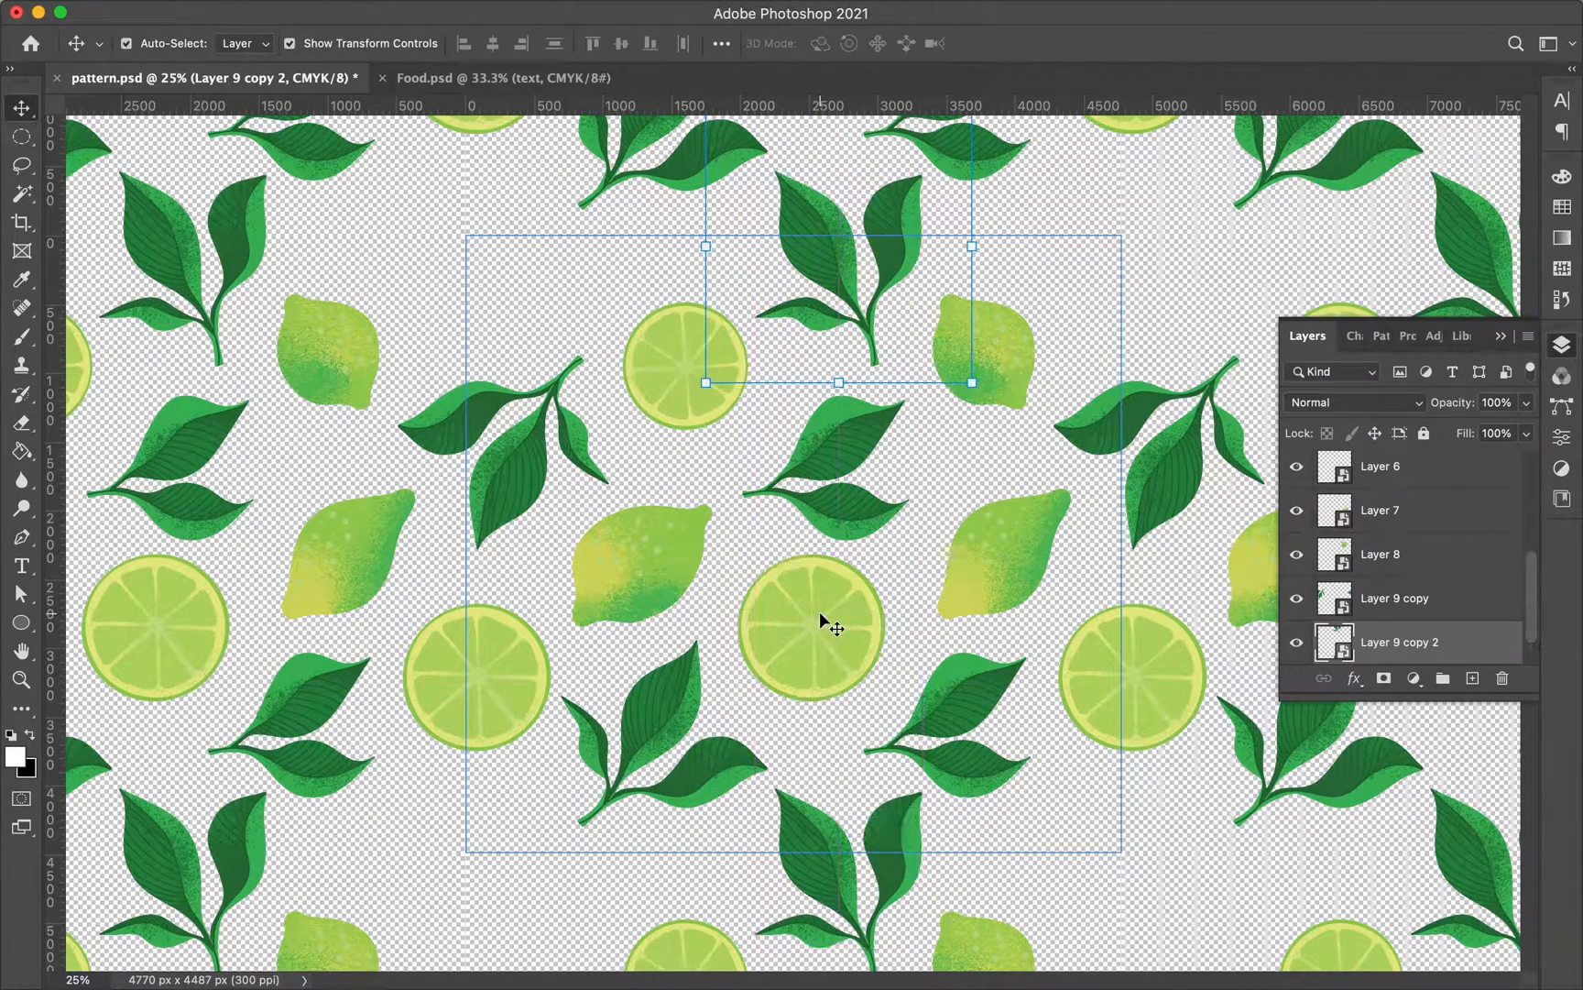
- Duplicate the lime slice on Layer 5 and place the copy over the tile's top-left corner
left_click(808, 620)
right_click(1463, 480)
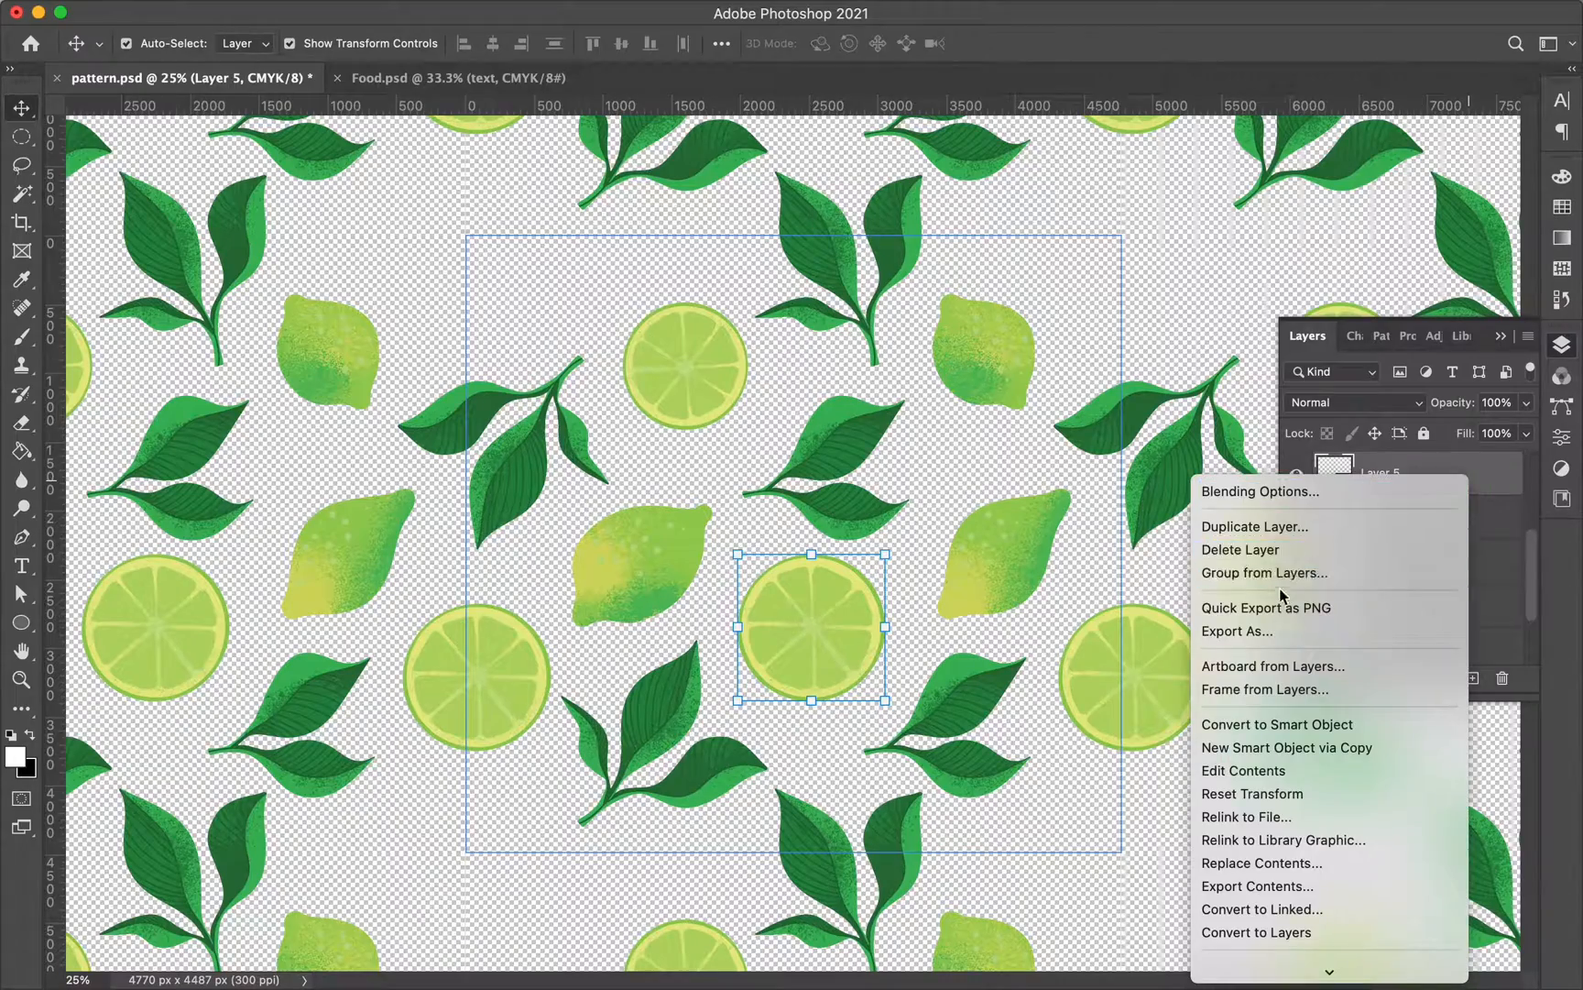
left_click(1219, 523)
left_click(992, 436)
left_click_drag(818, 599, 488, 222)
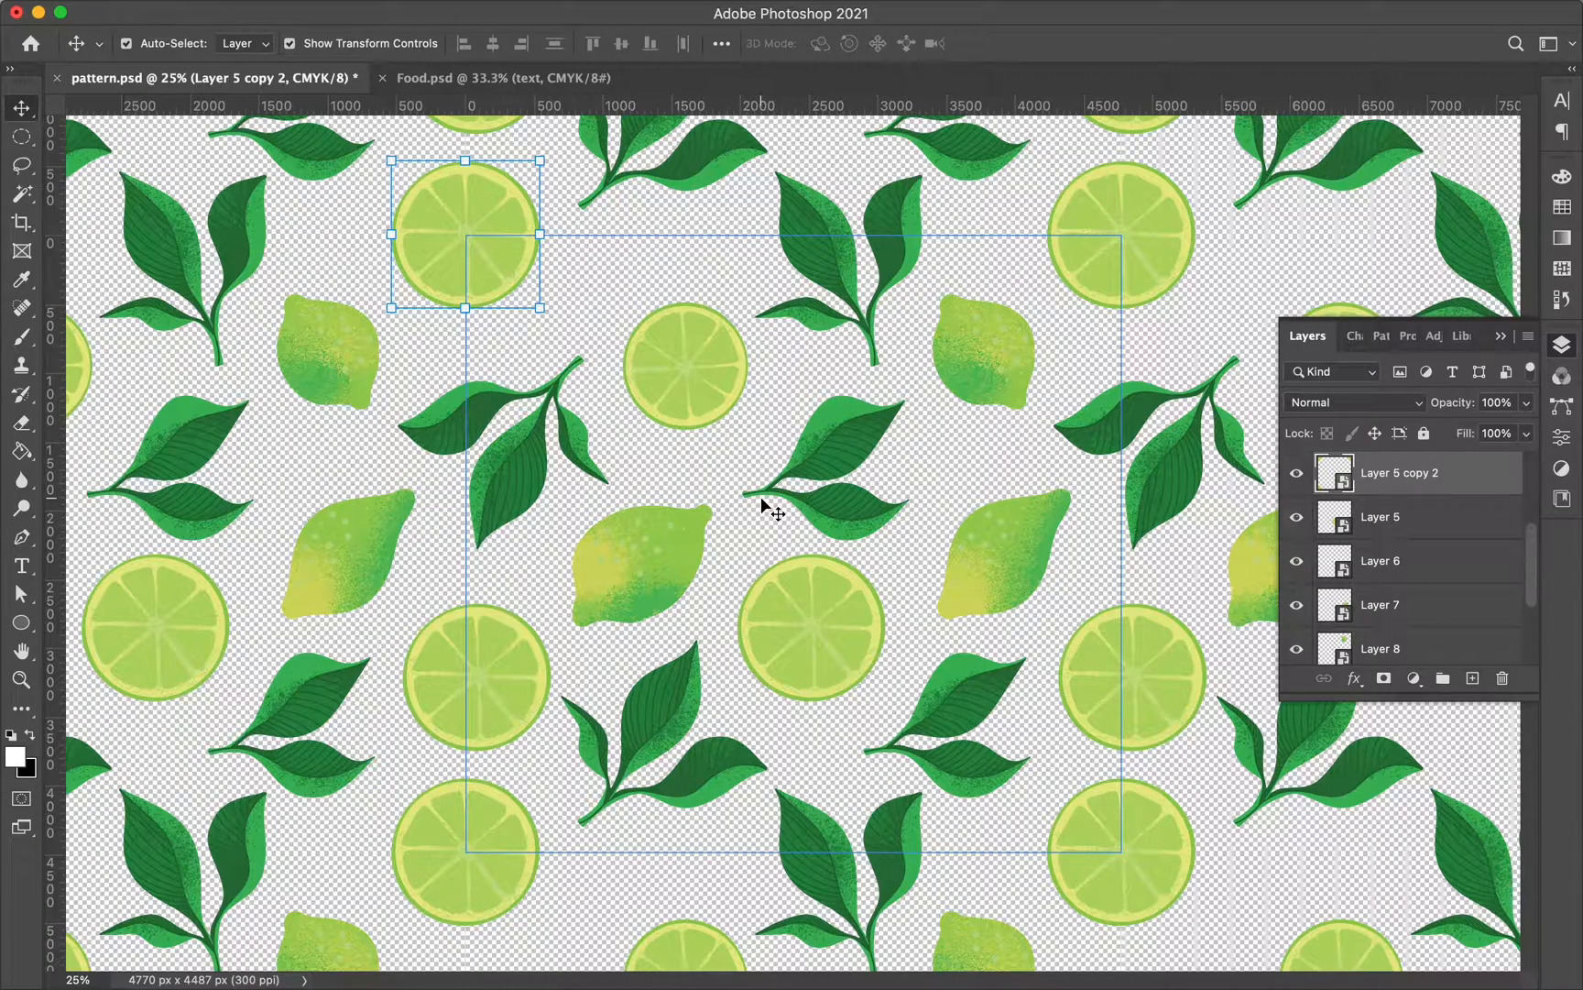
- Save the tile as a new pattern preset named "lime pattern"
left_click(1564, 217)
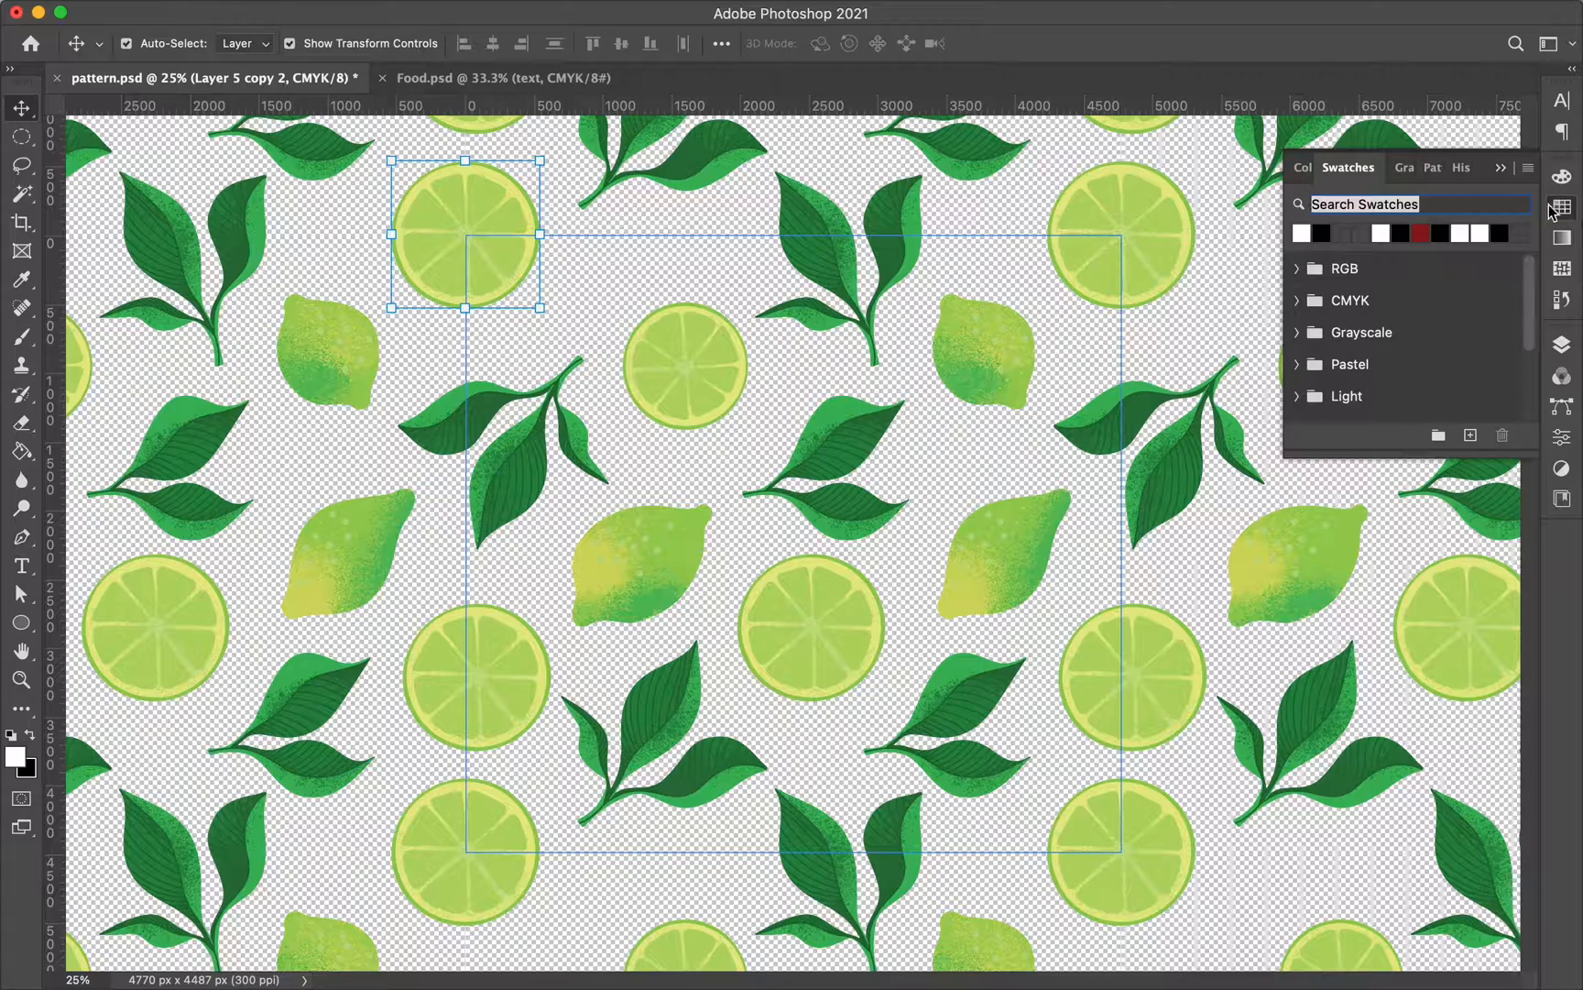
left_click(1432, 169)
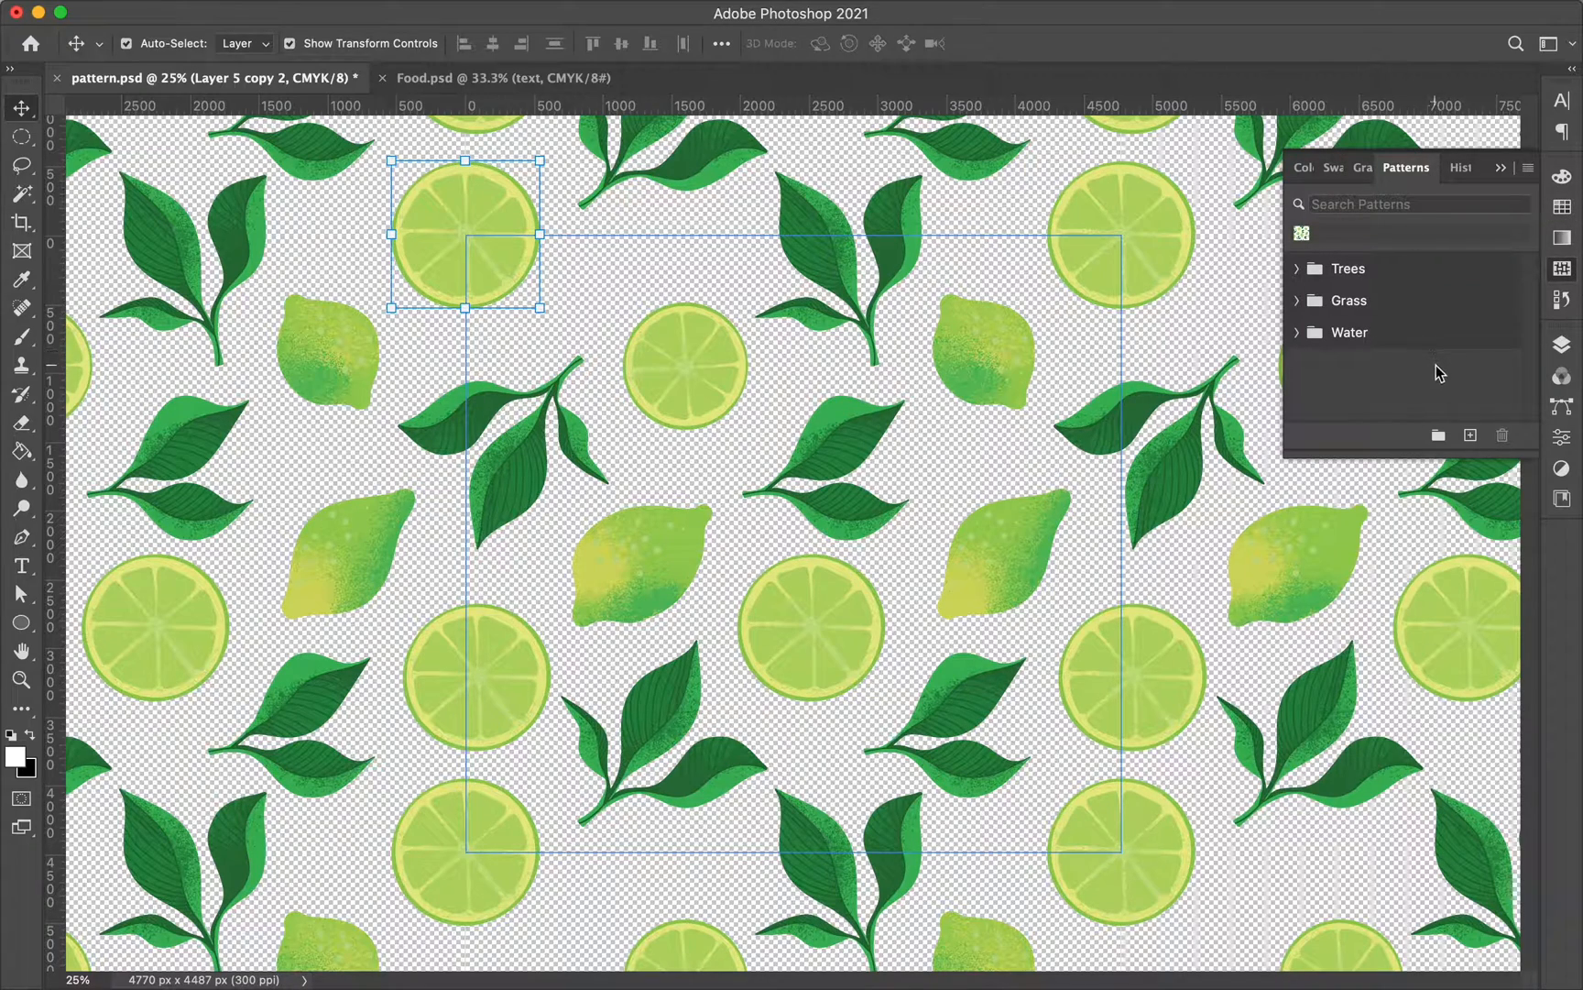
left_click(1470, 436)
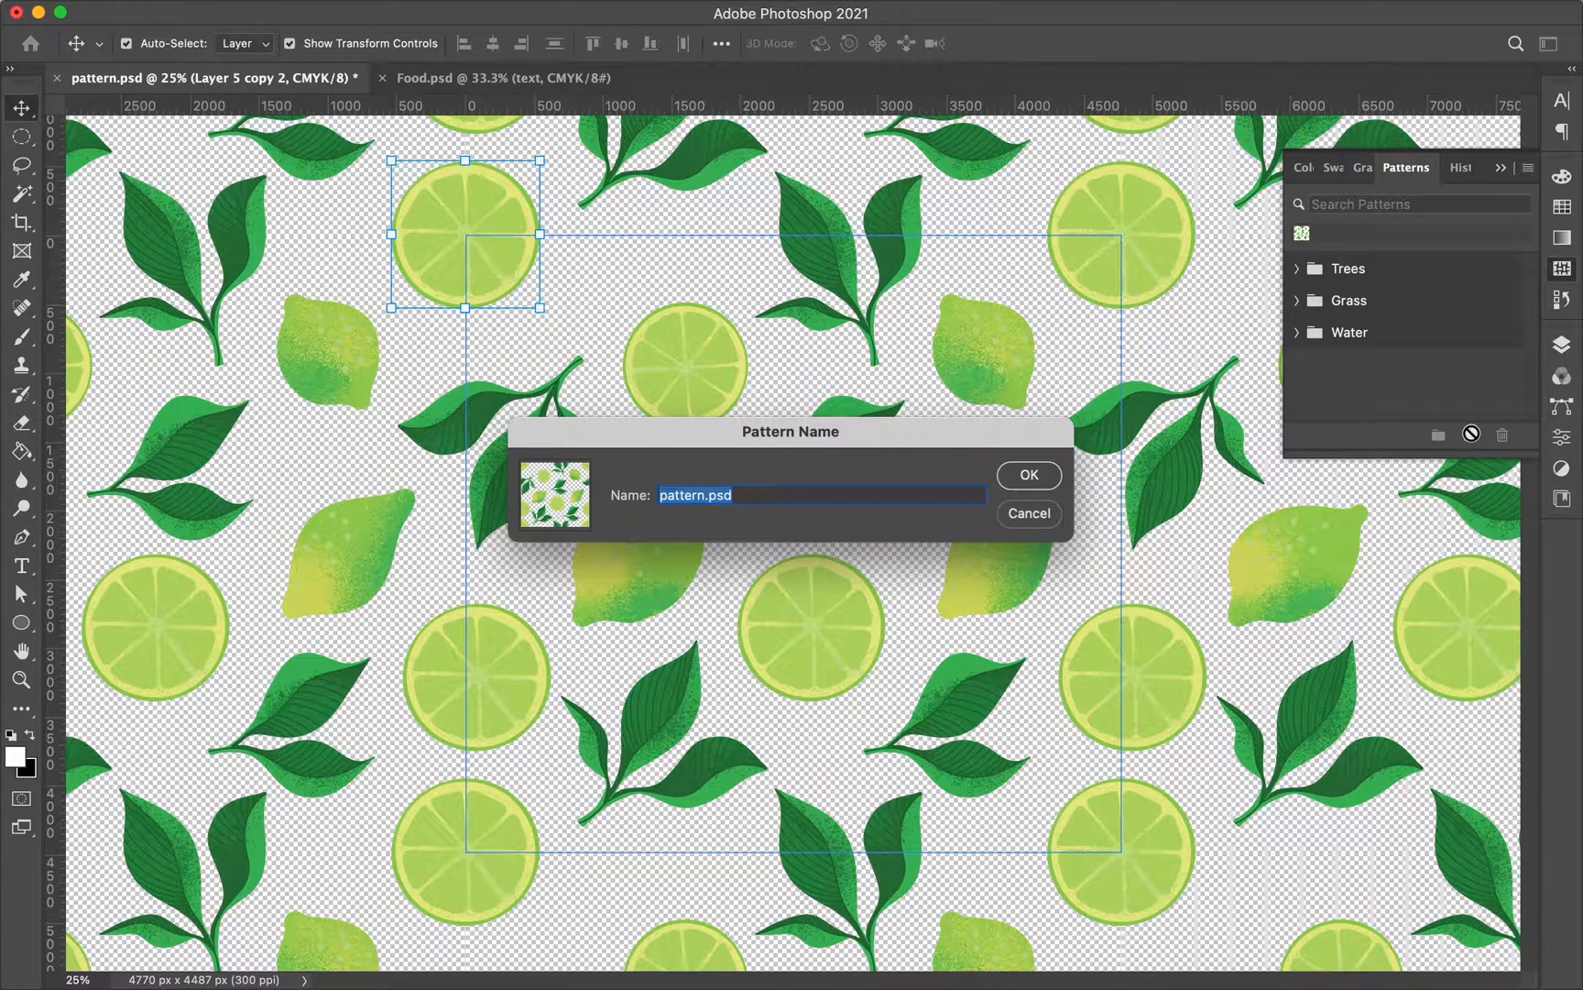
type("lime pattern")
key("Return")
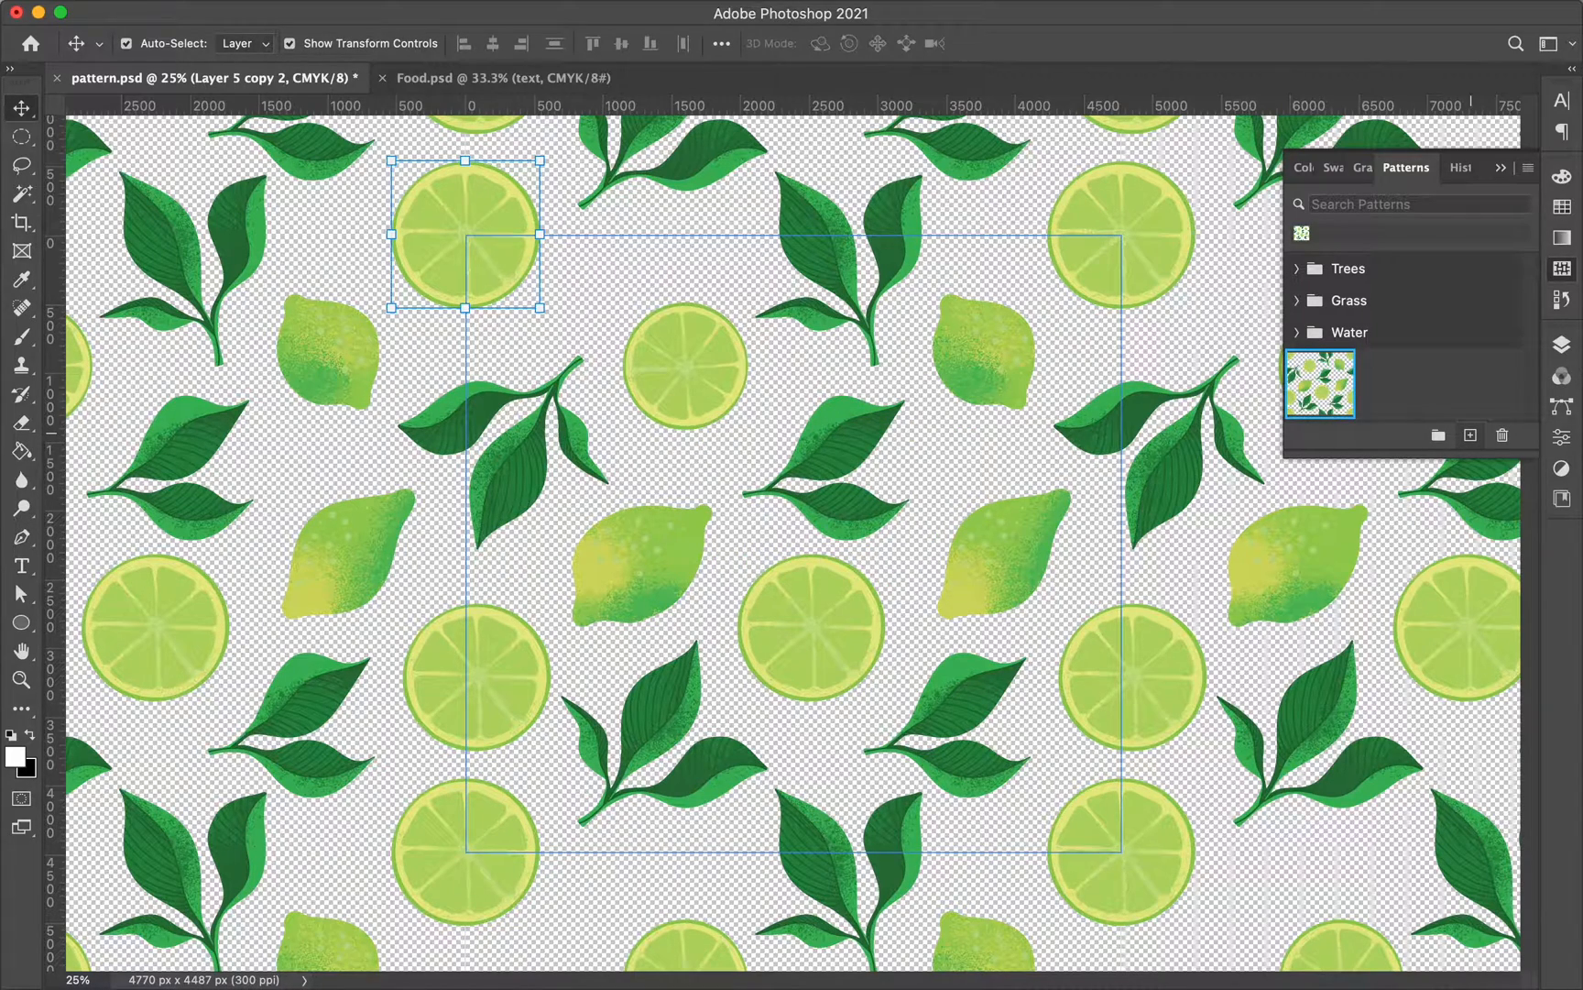
- Switch to Food.psd, select the background layer group, and hide and reshow it to check what it covers
left_click(527, 79)
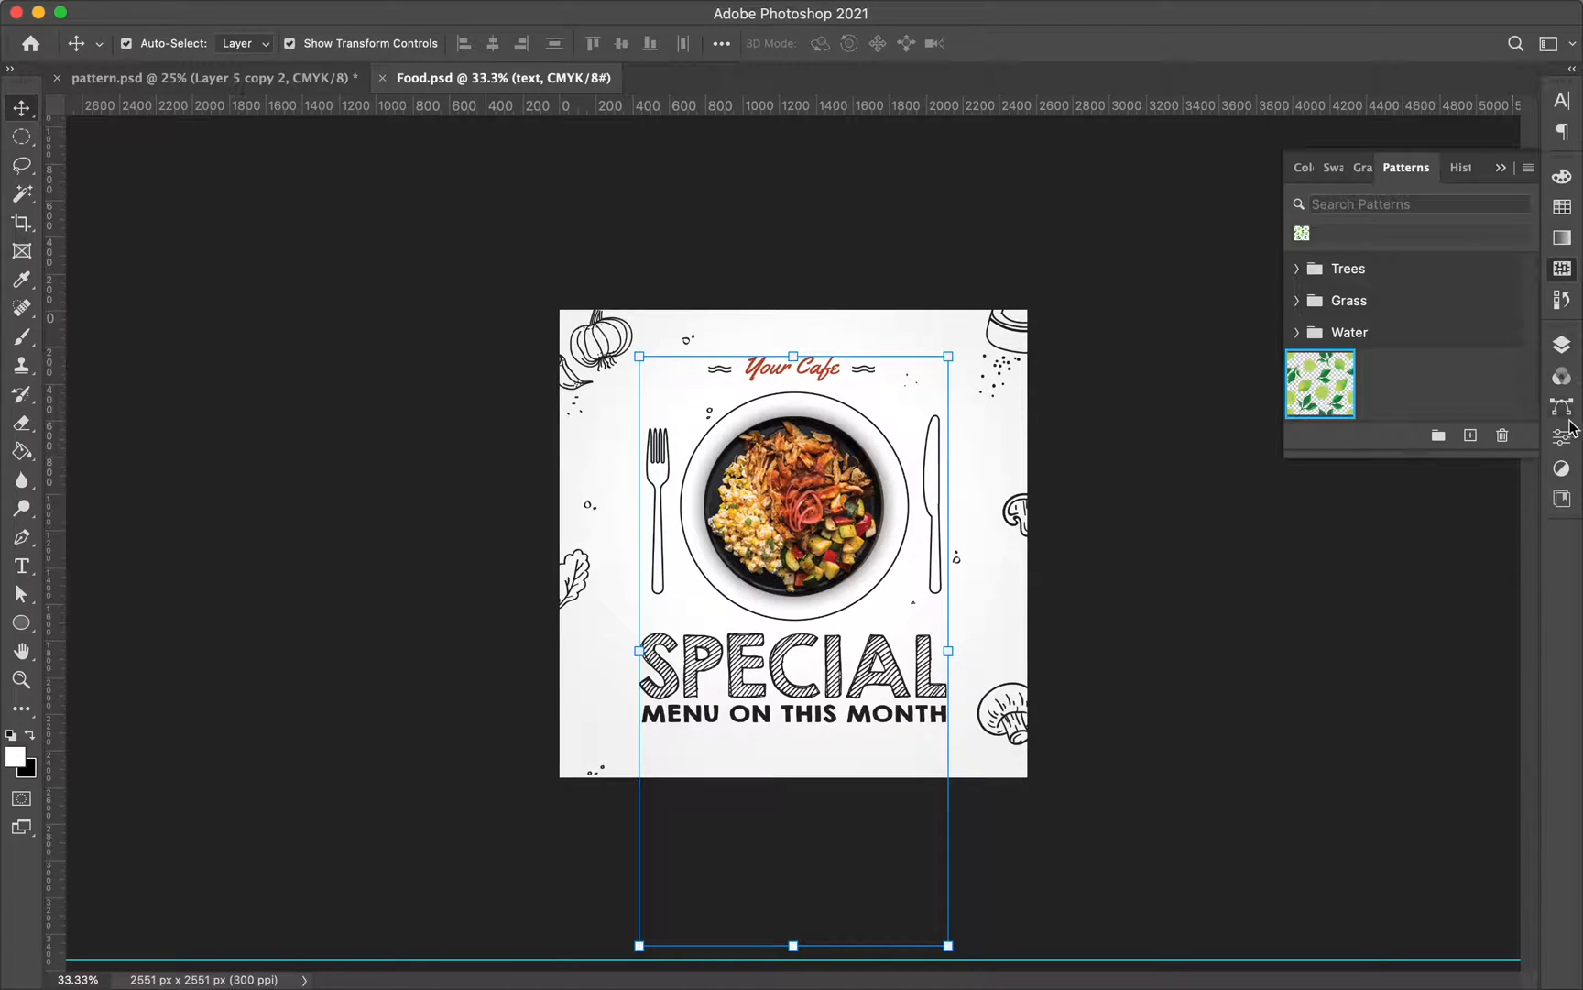
left_click(1562, 345)
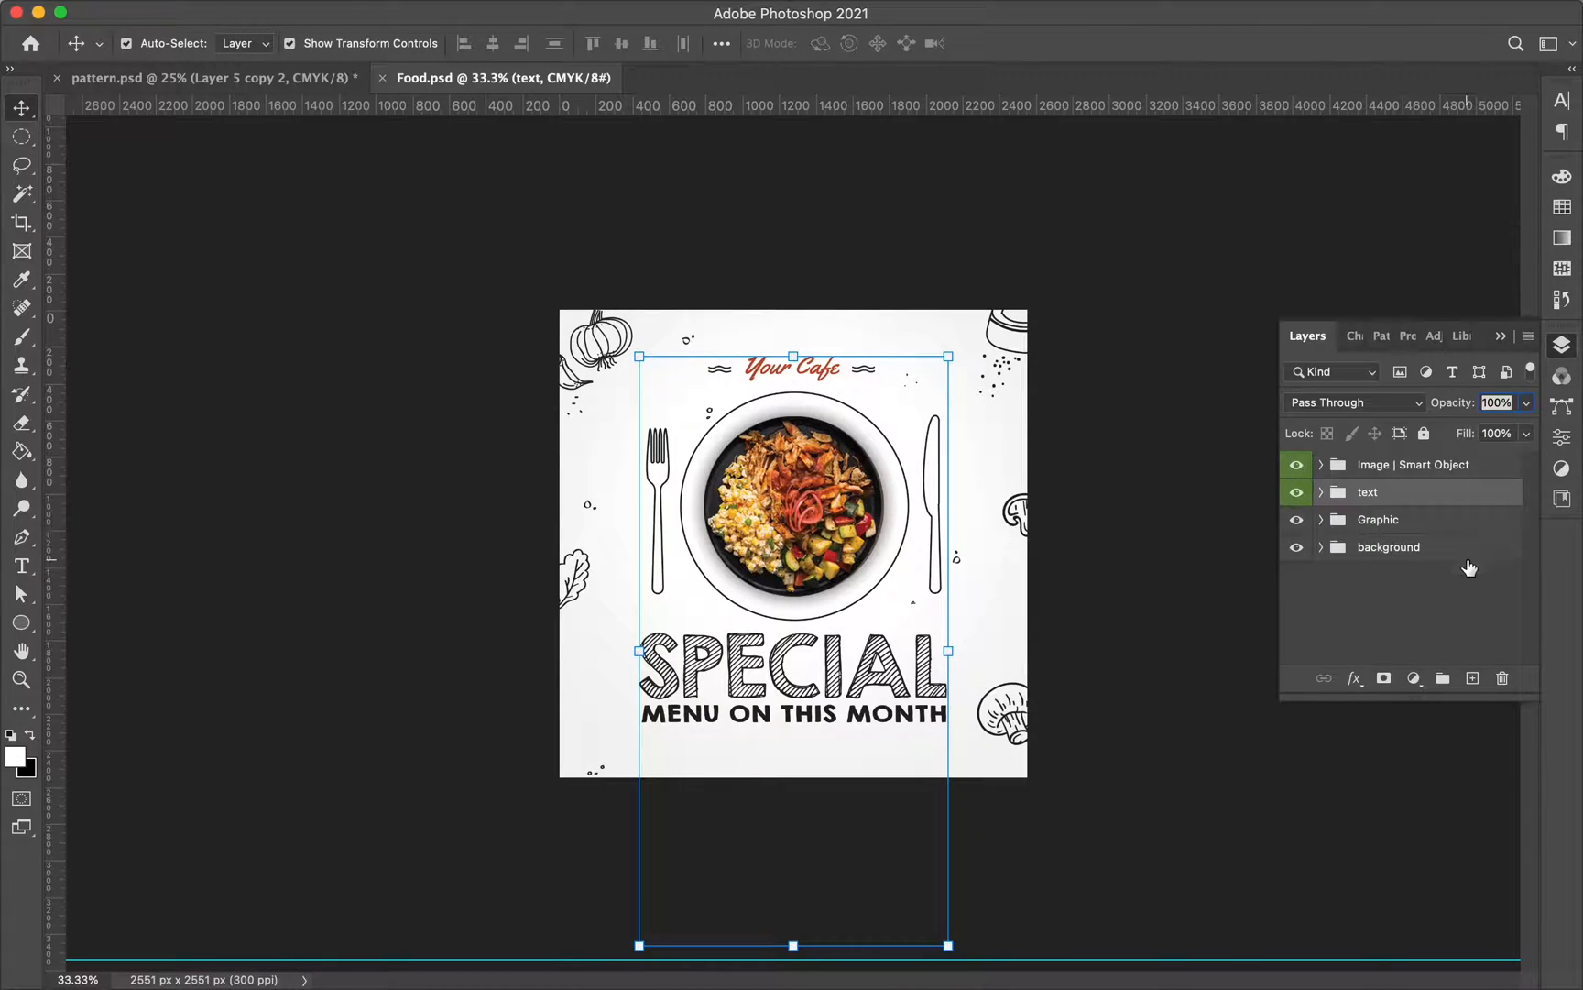
left_click(1426, 555)
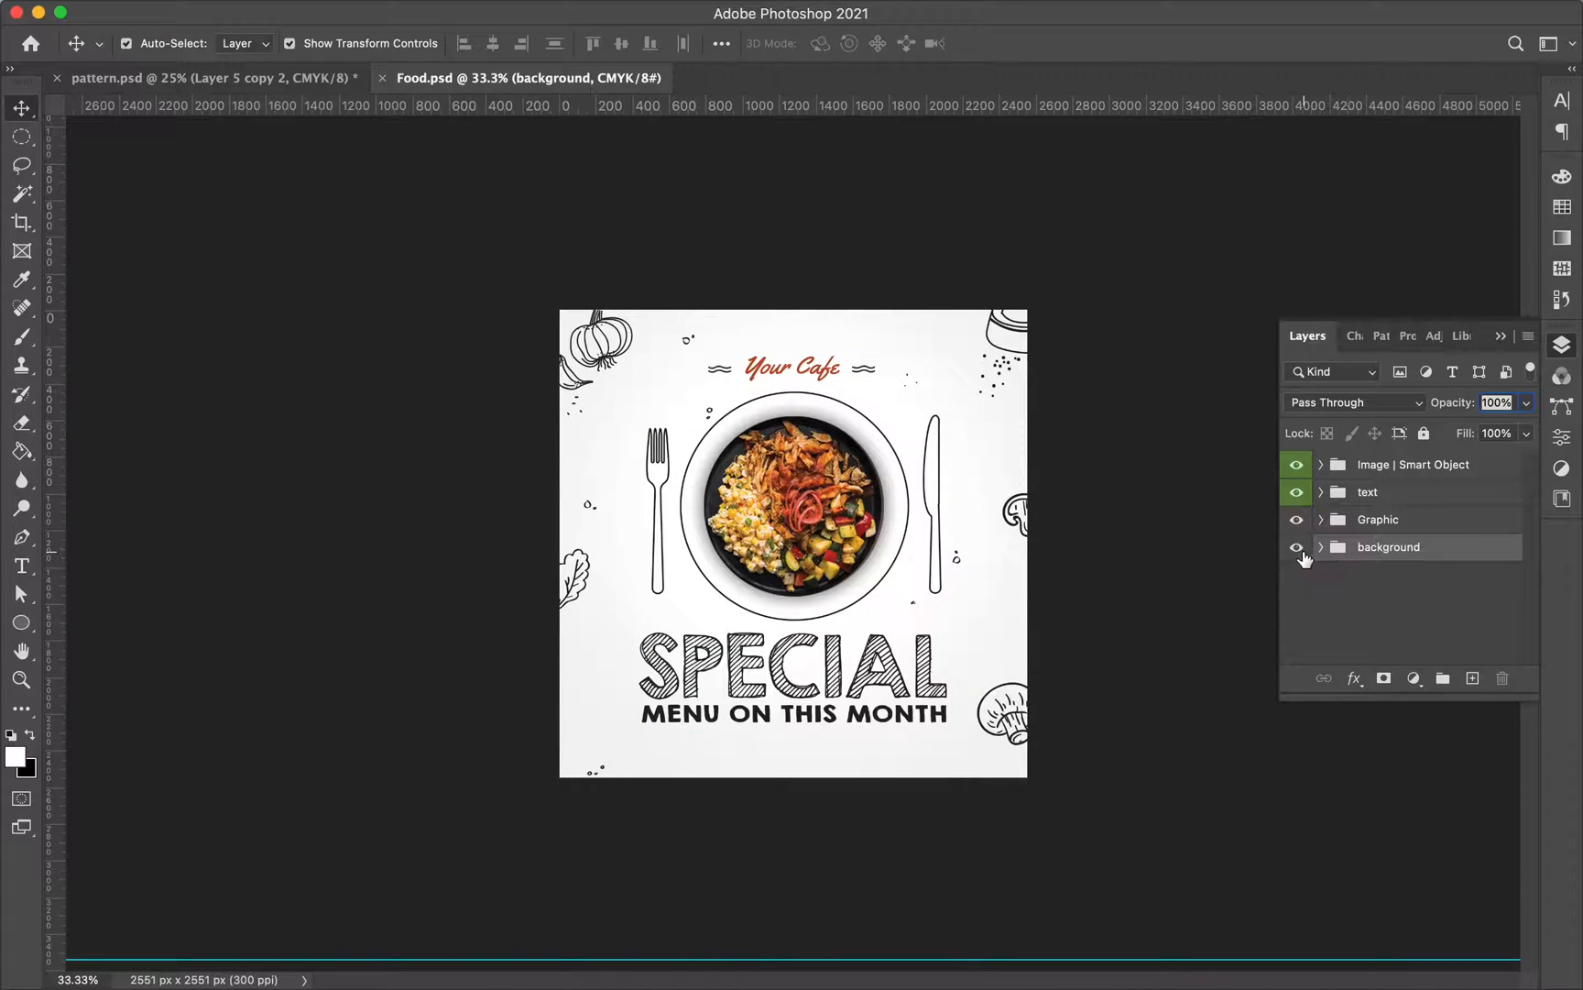
left_click(1297, 550)
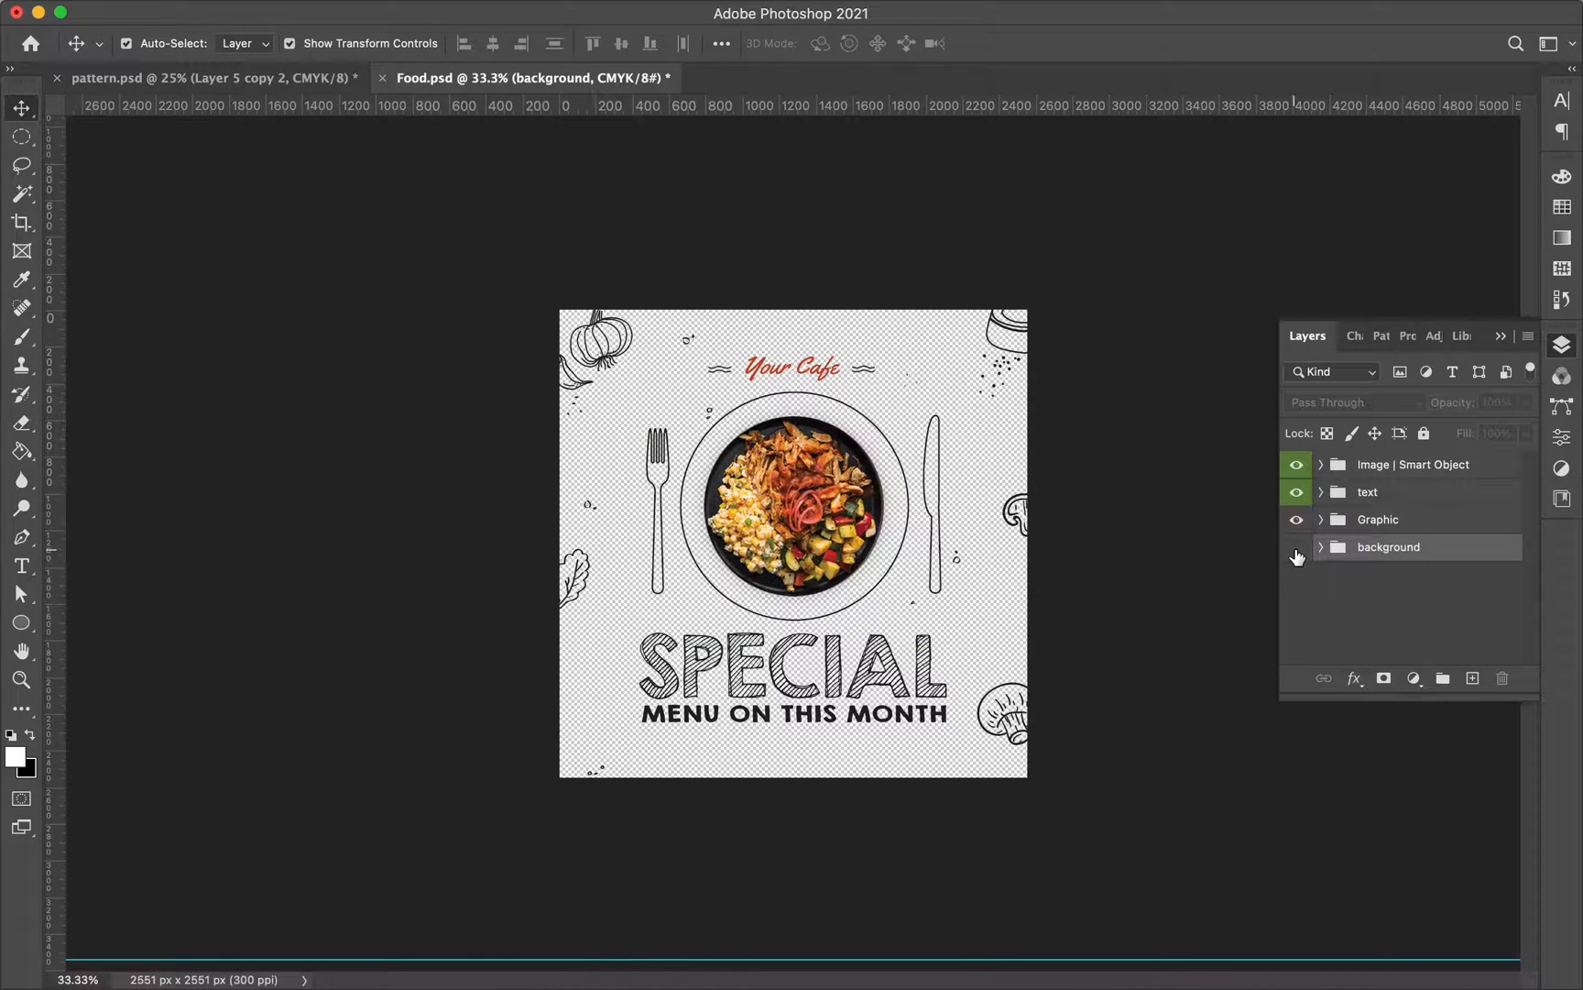
left_click(1297, 549)
- Create a layer group directly above the background group and name it "new background"
left_click(1449, 683)
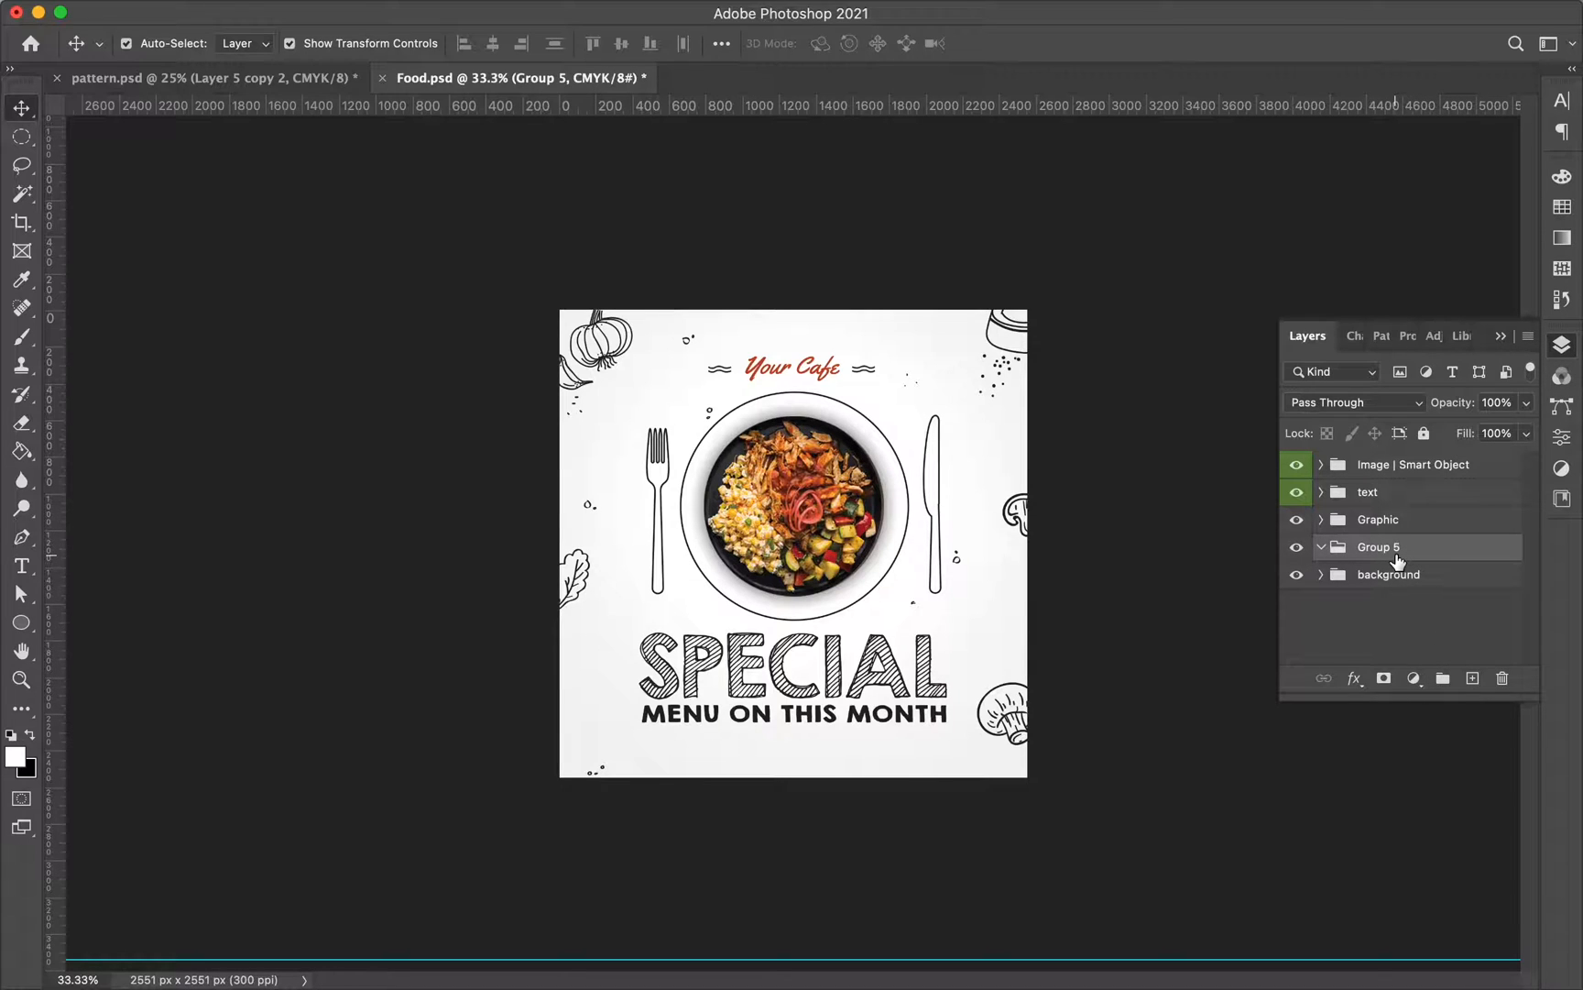
double_click(1384, 547)
type("new background")
key("Return")
- Add a layer inside the new background group and fill it with white, using the Paint Bucket set to Foreground
key("x")
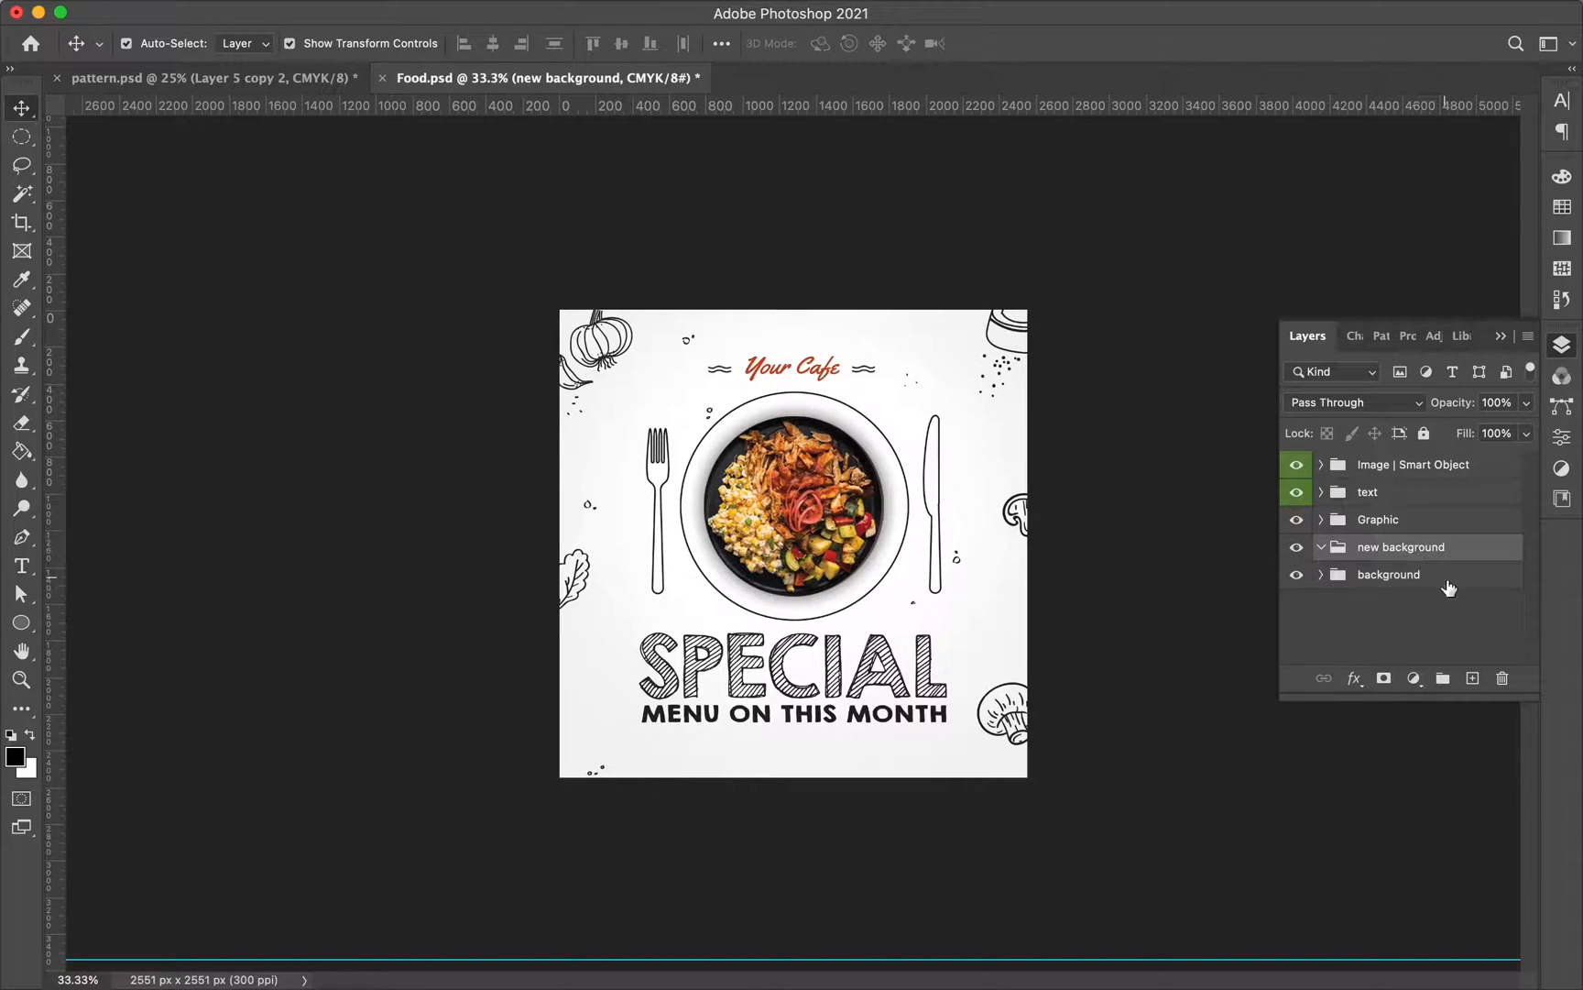
left_click(1473, 679)
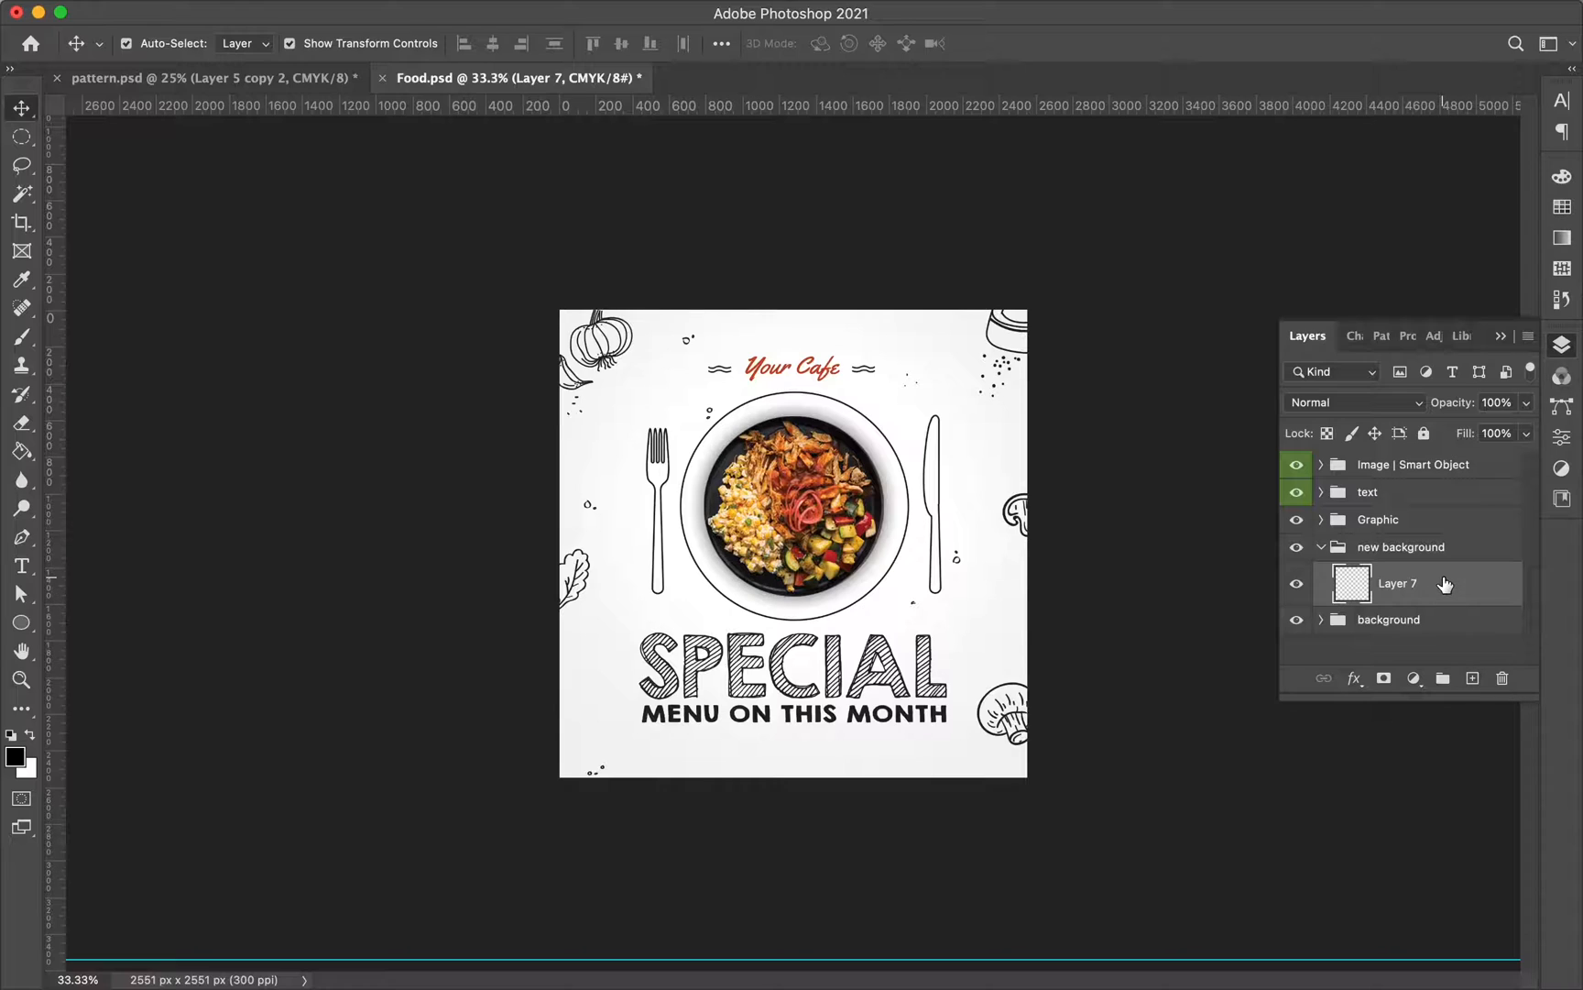
key("g")
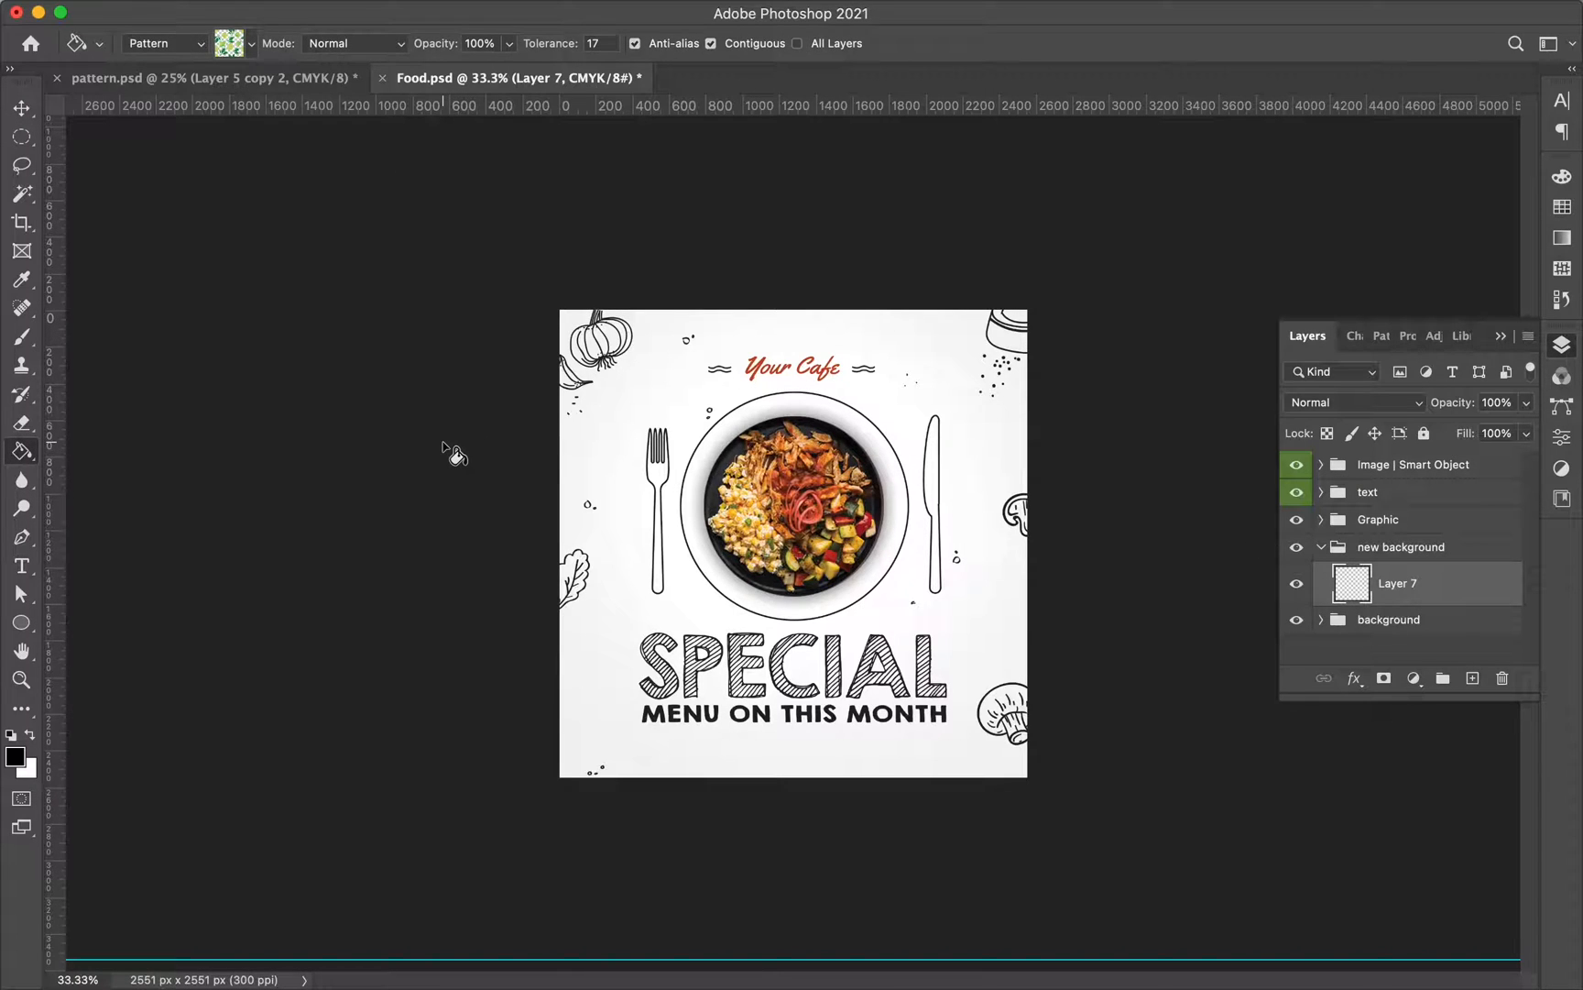
left_click(186, 43)
left_click(180, 26)
left_click(30, 734)
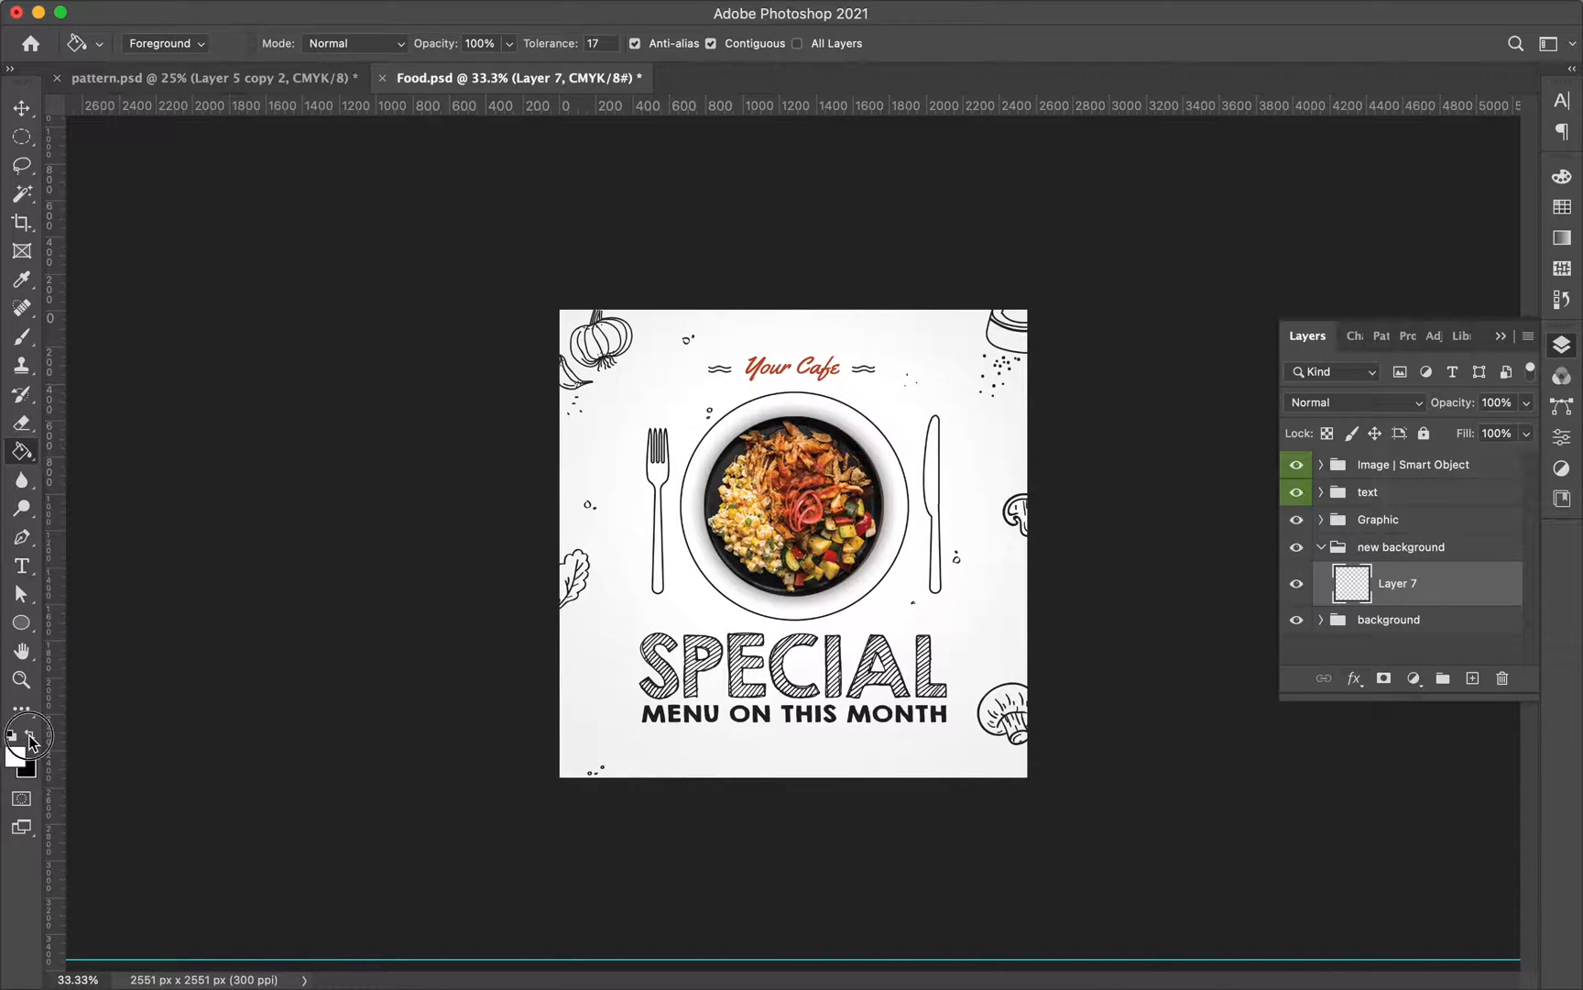
left_click(757, 627)
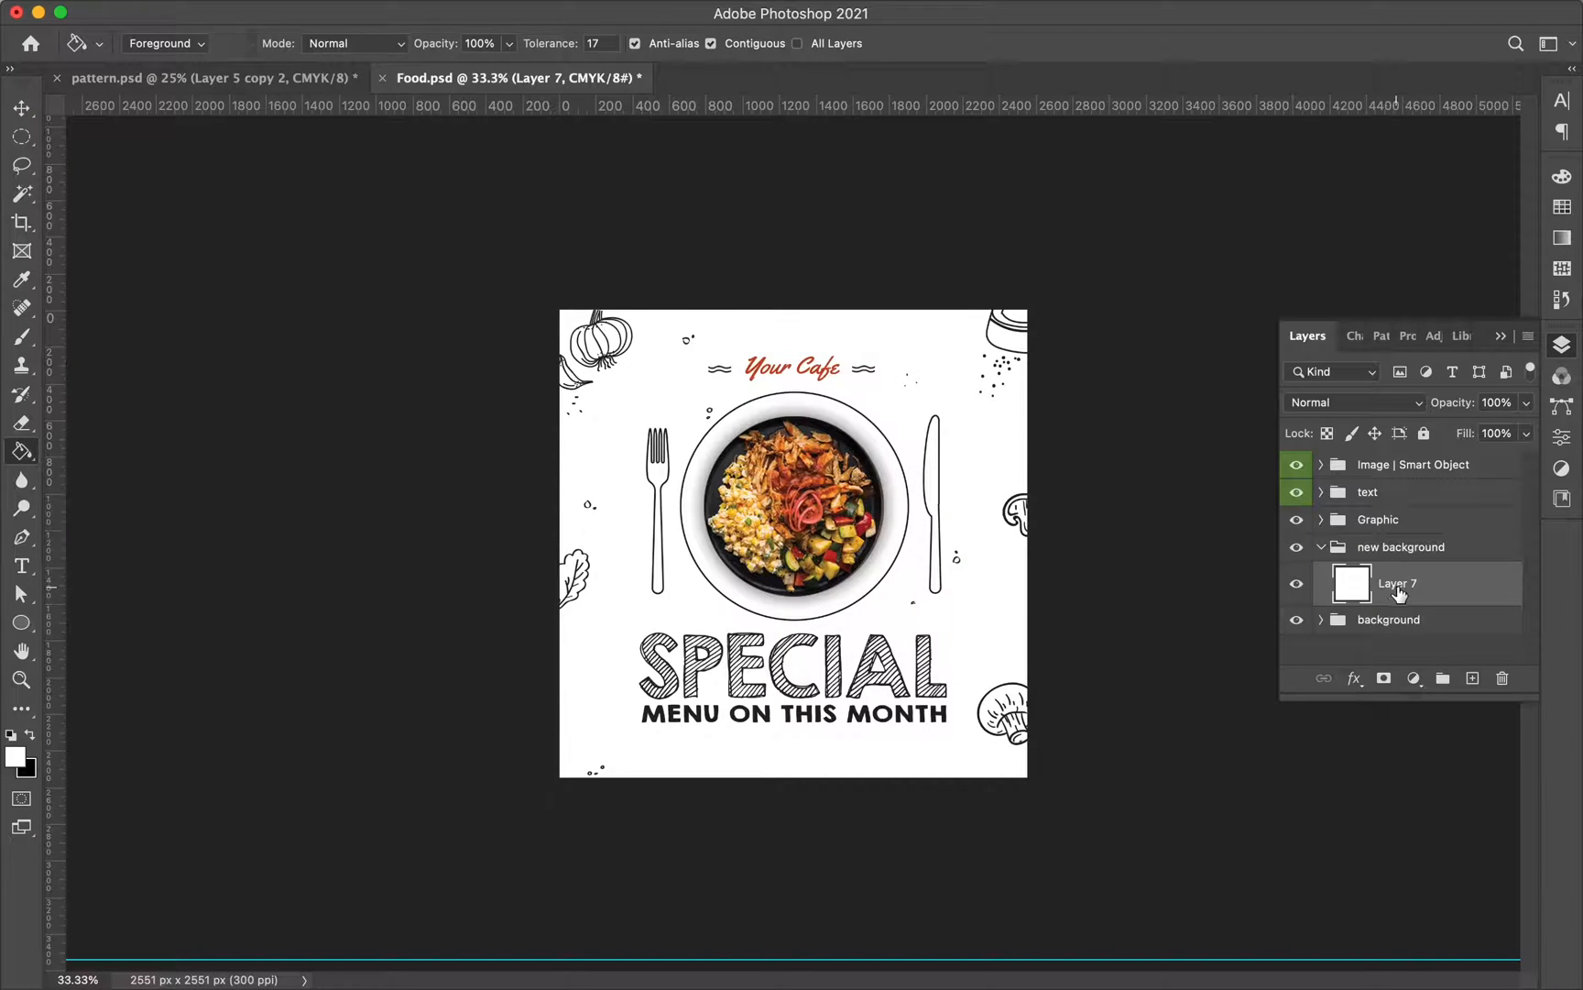
- Add a Pattern Overlay effect to the white Layer 7, using the lime pattern preset
double_click(1493, 591)
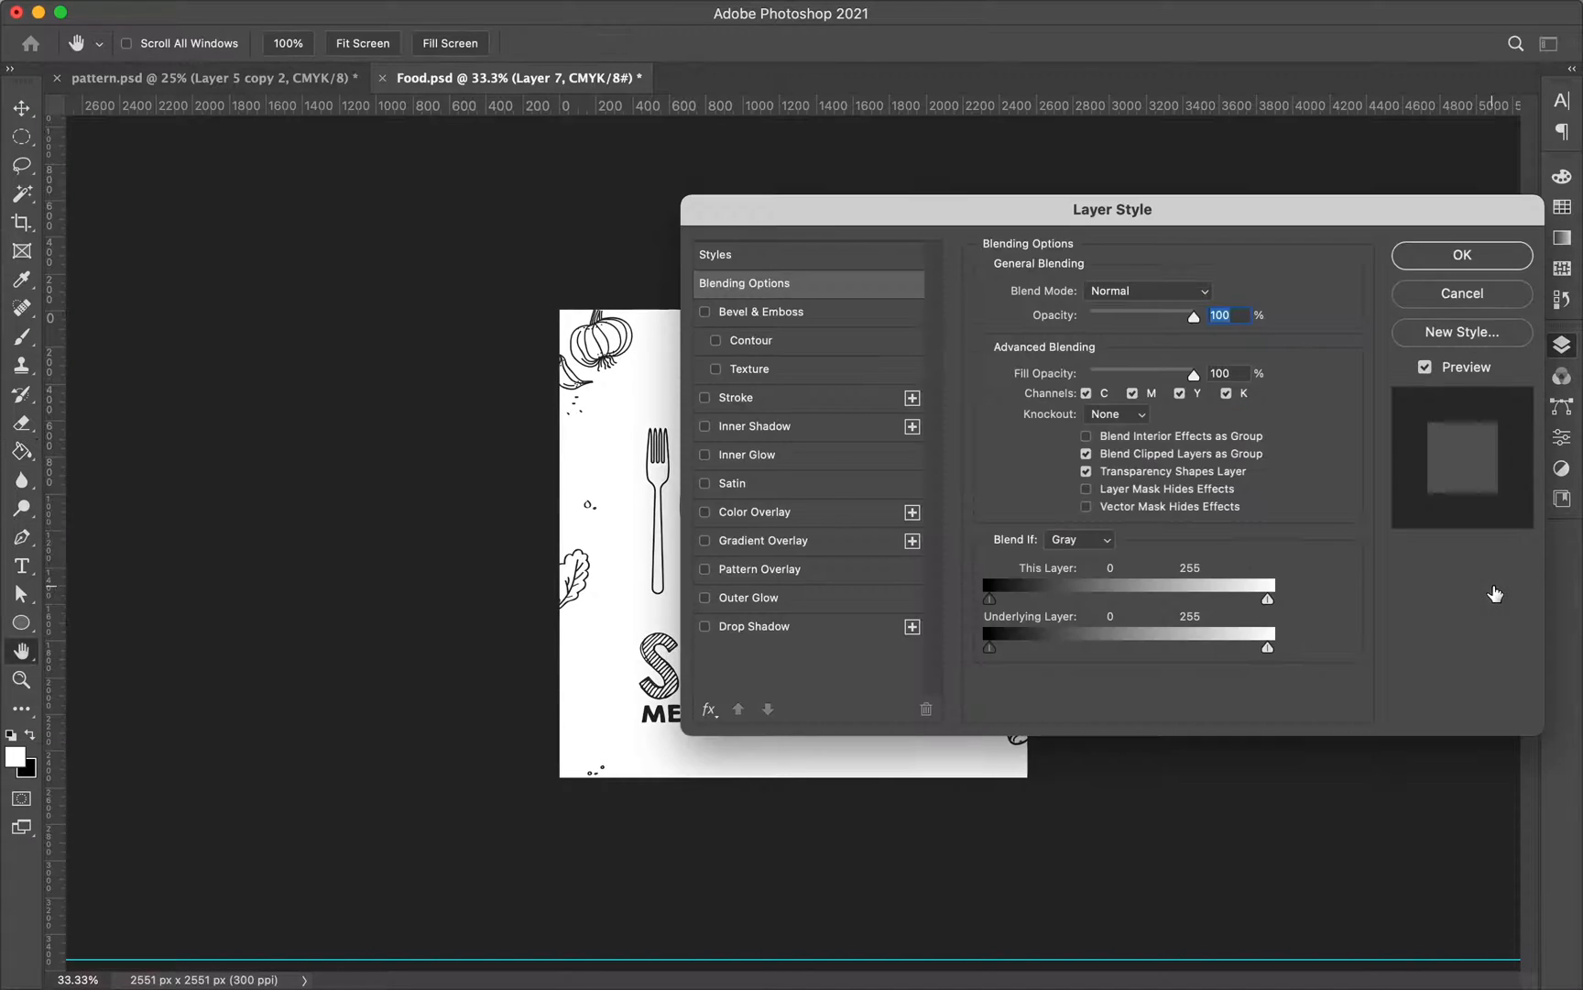
left_click(769, 570)
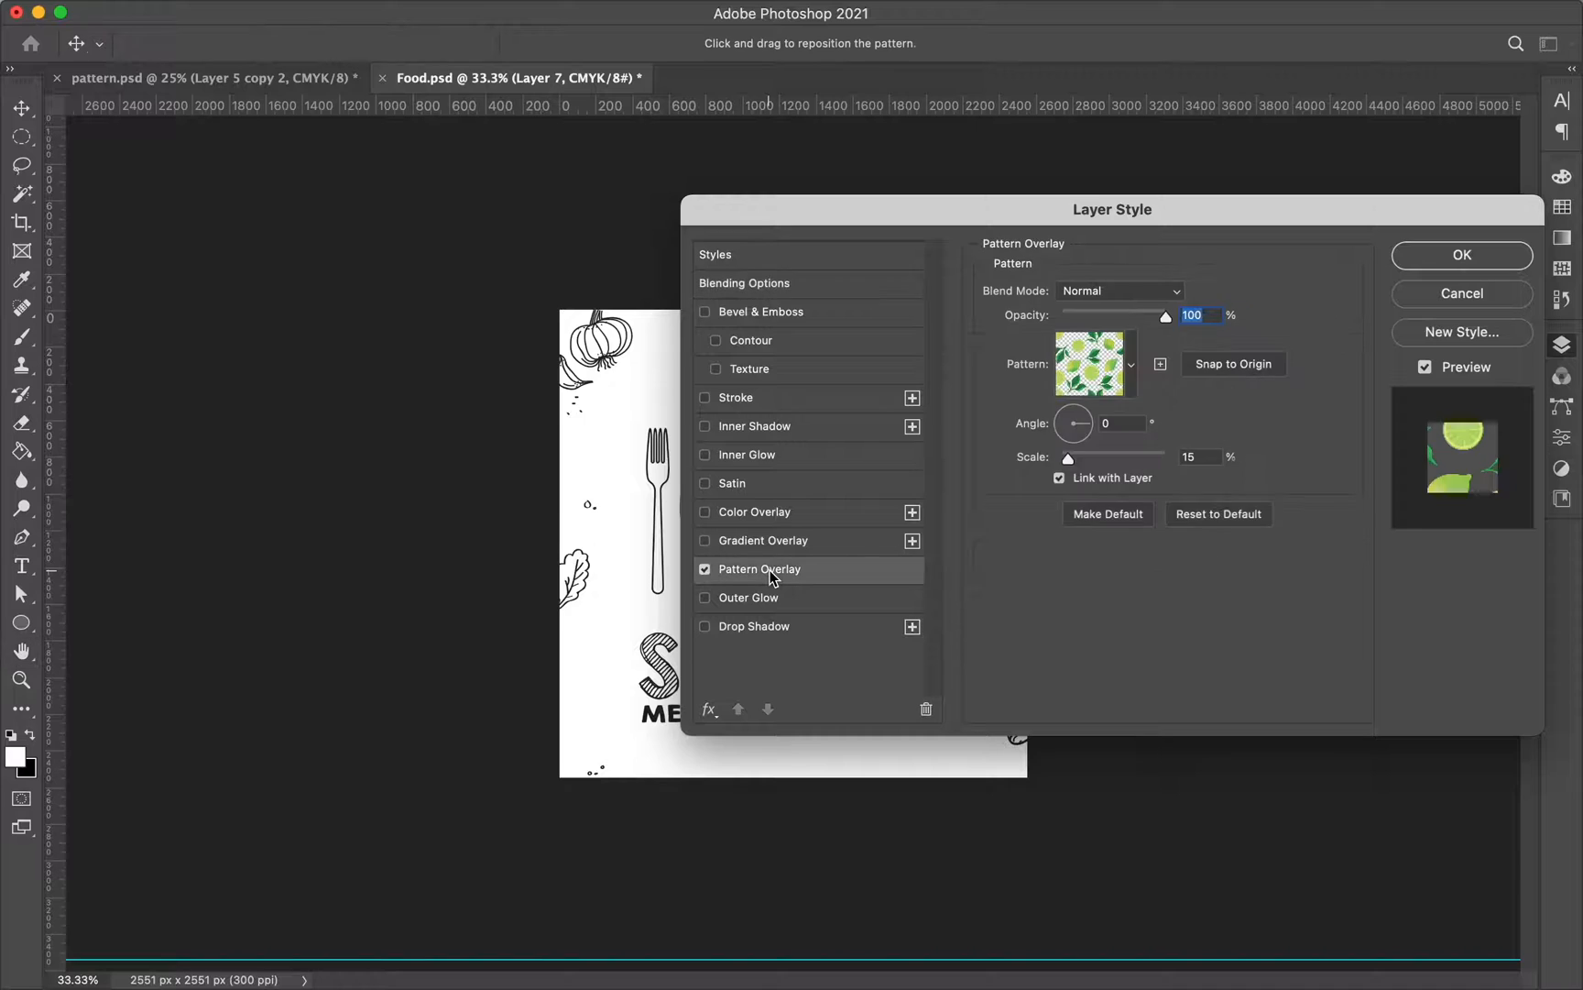
left_click(1130, 361)
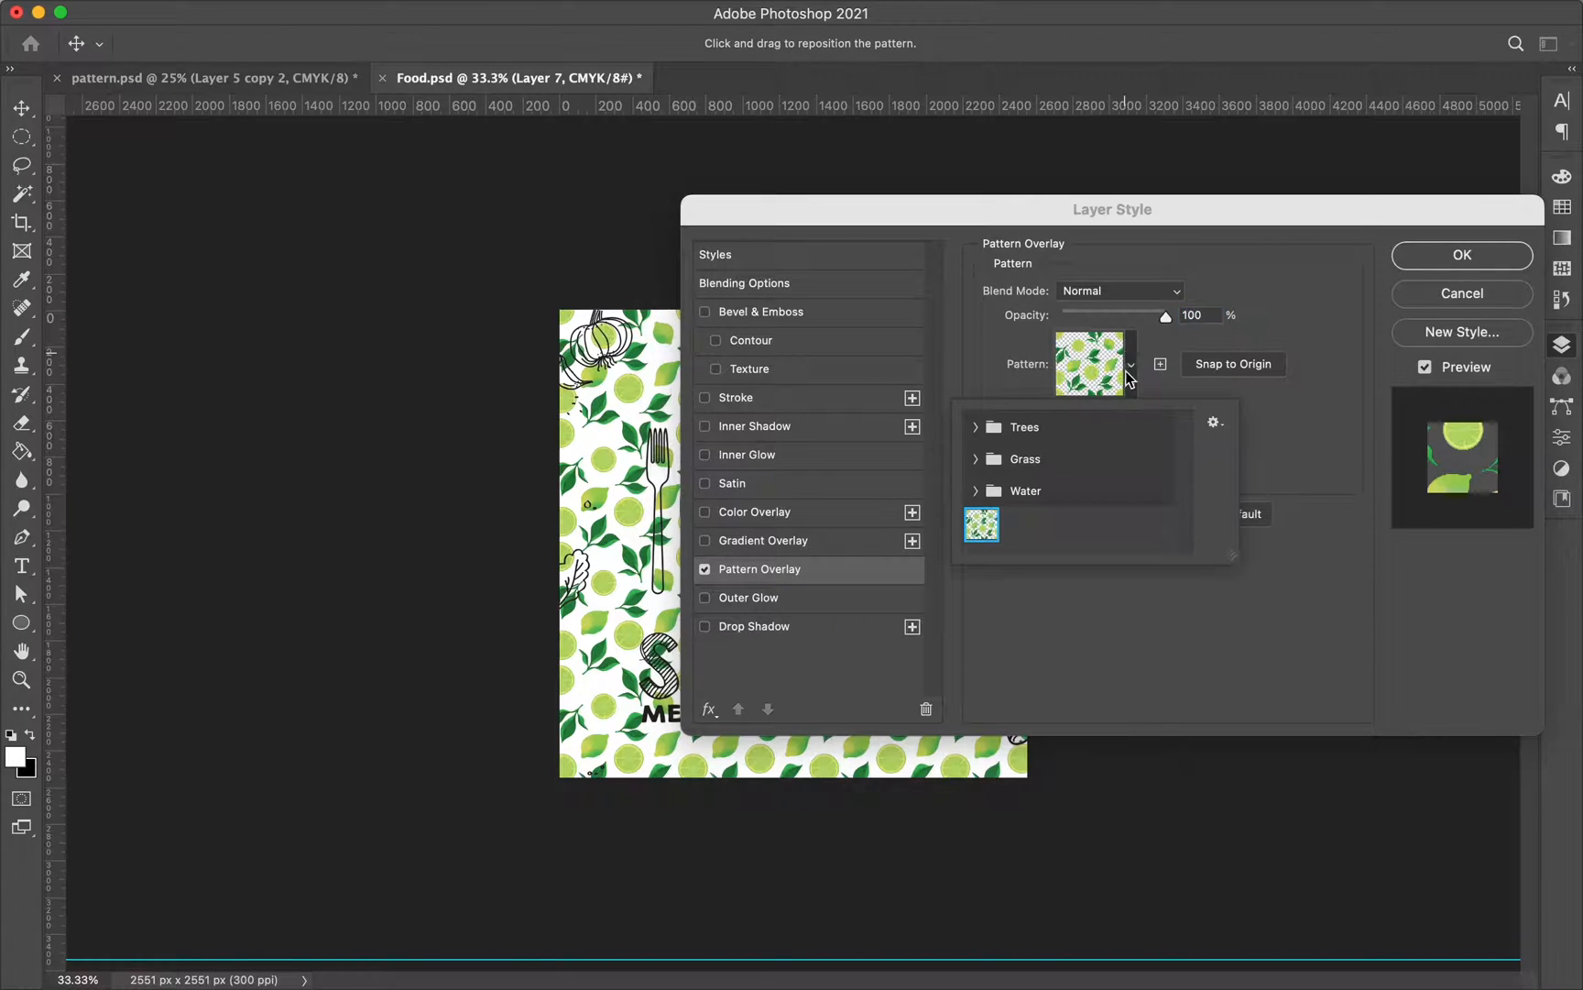
left_click(1302, 435)
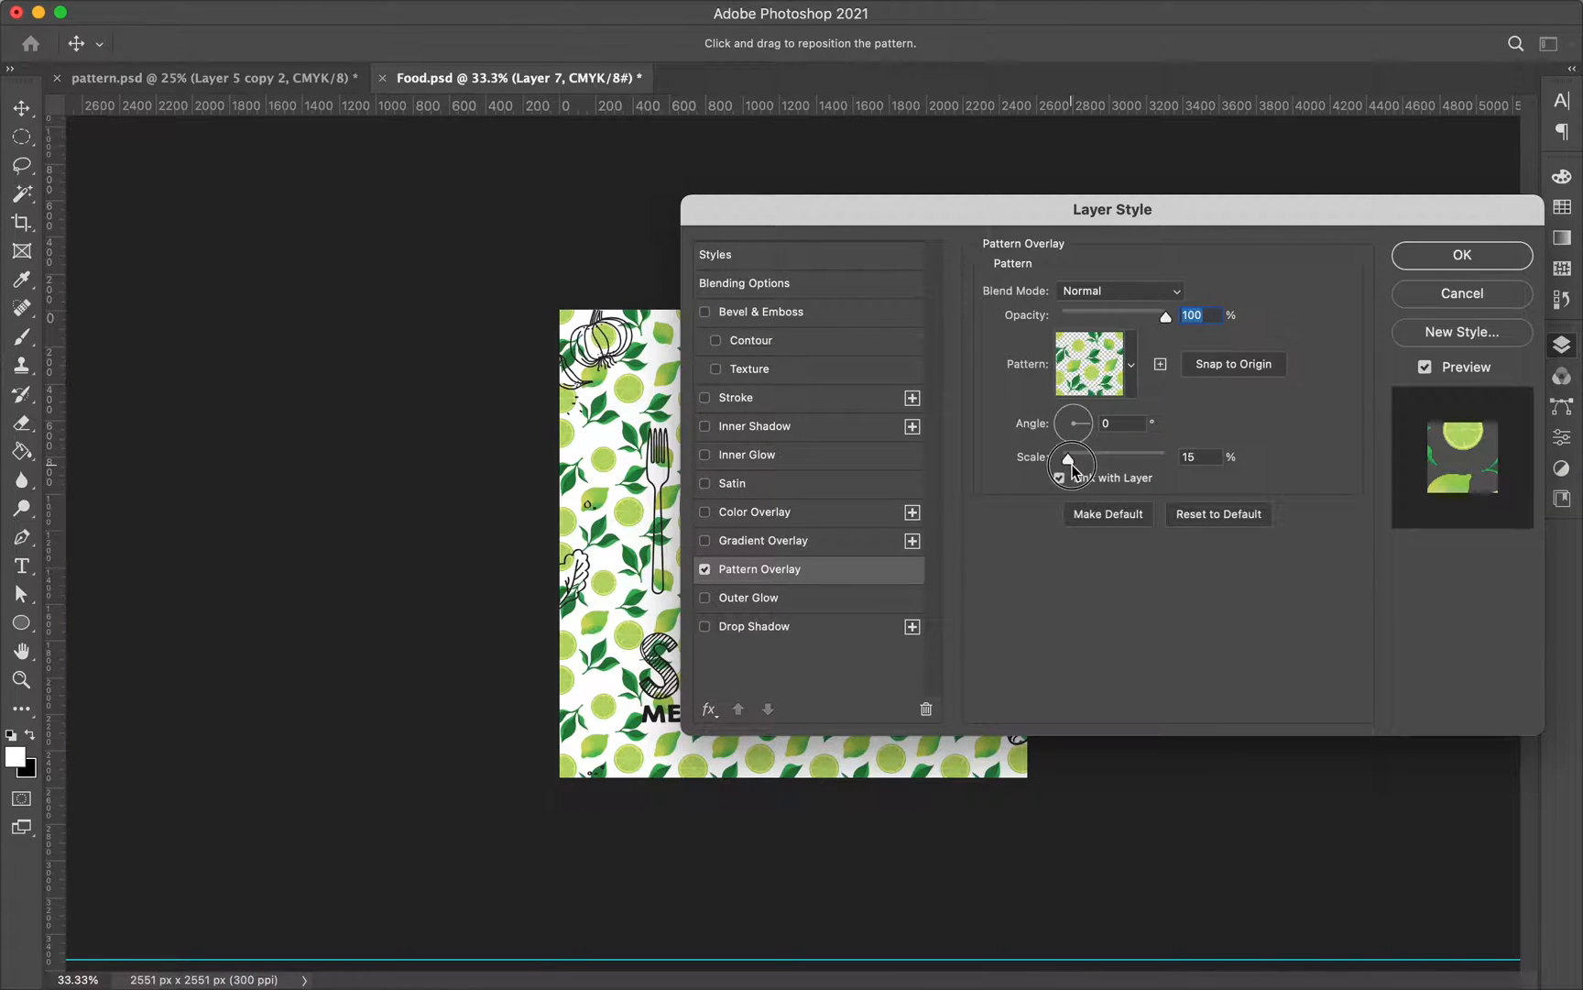
- Try the Pattern Overlay at scales of 47%, 1%, 3% and 7%, with the dialog moved clear of the artwork
left_click(1102, 464)
left_click_drag(1102, 464, 1072, 469)
left_click_drag(1010, 216, 1165, 117)
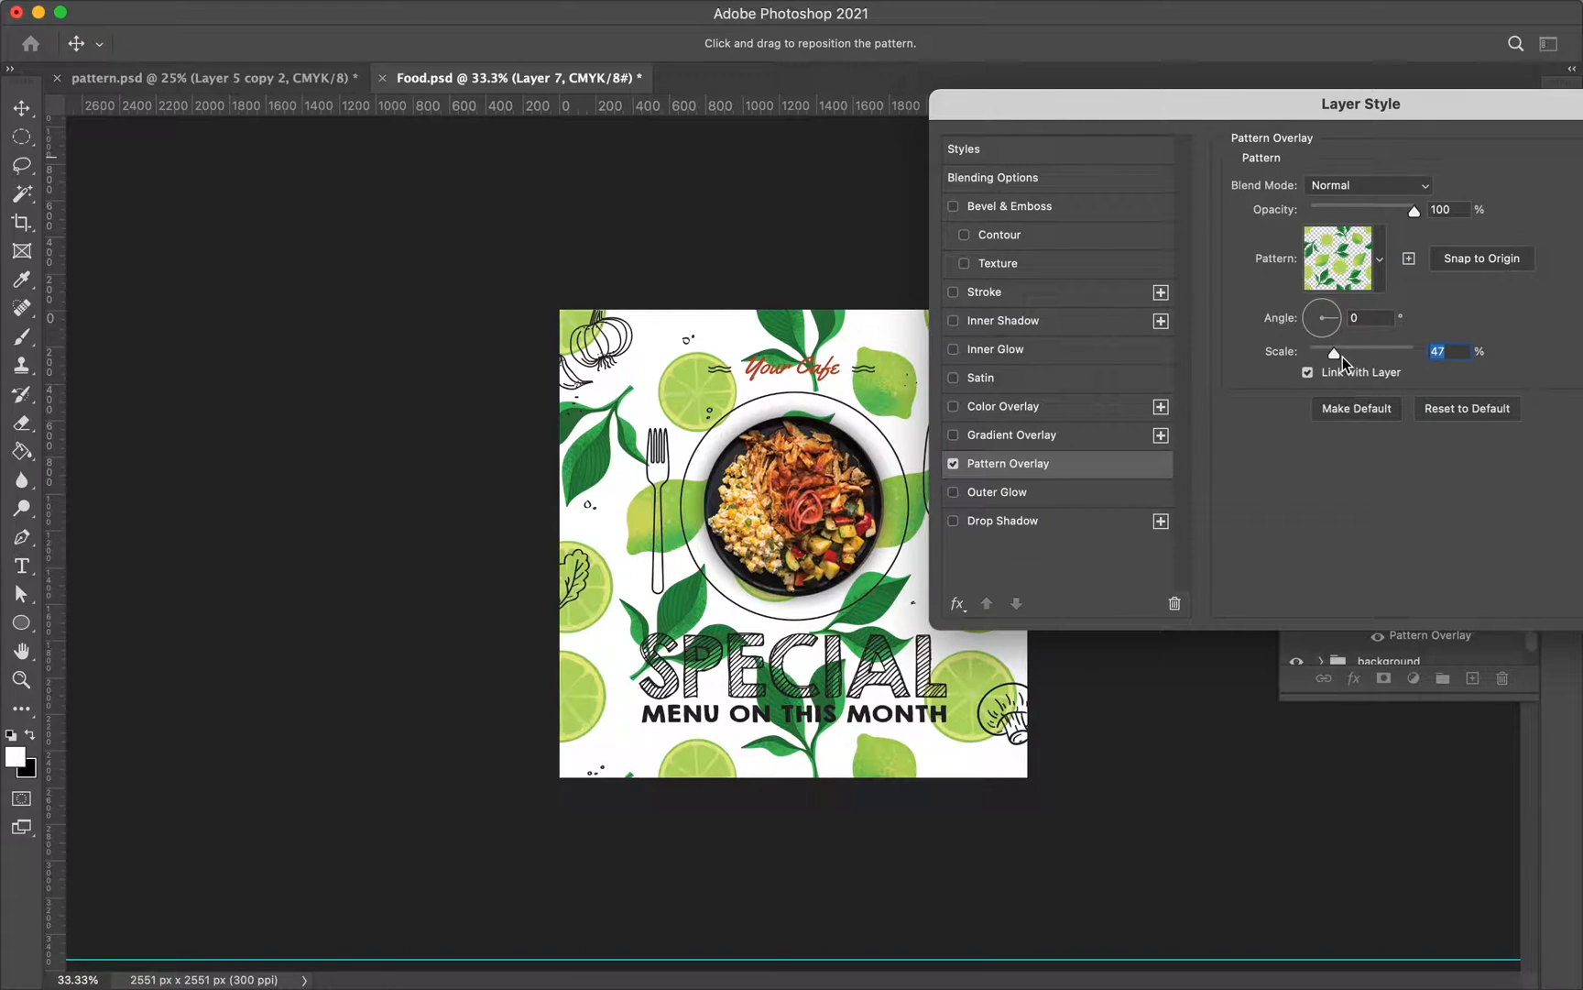
left_click_drag(1343, 358, 1275, 385)
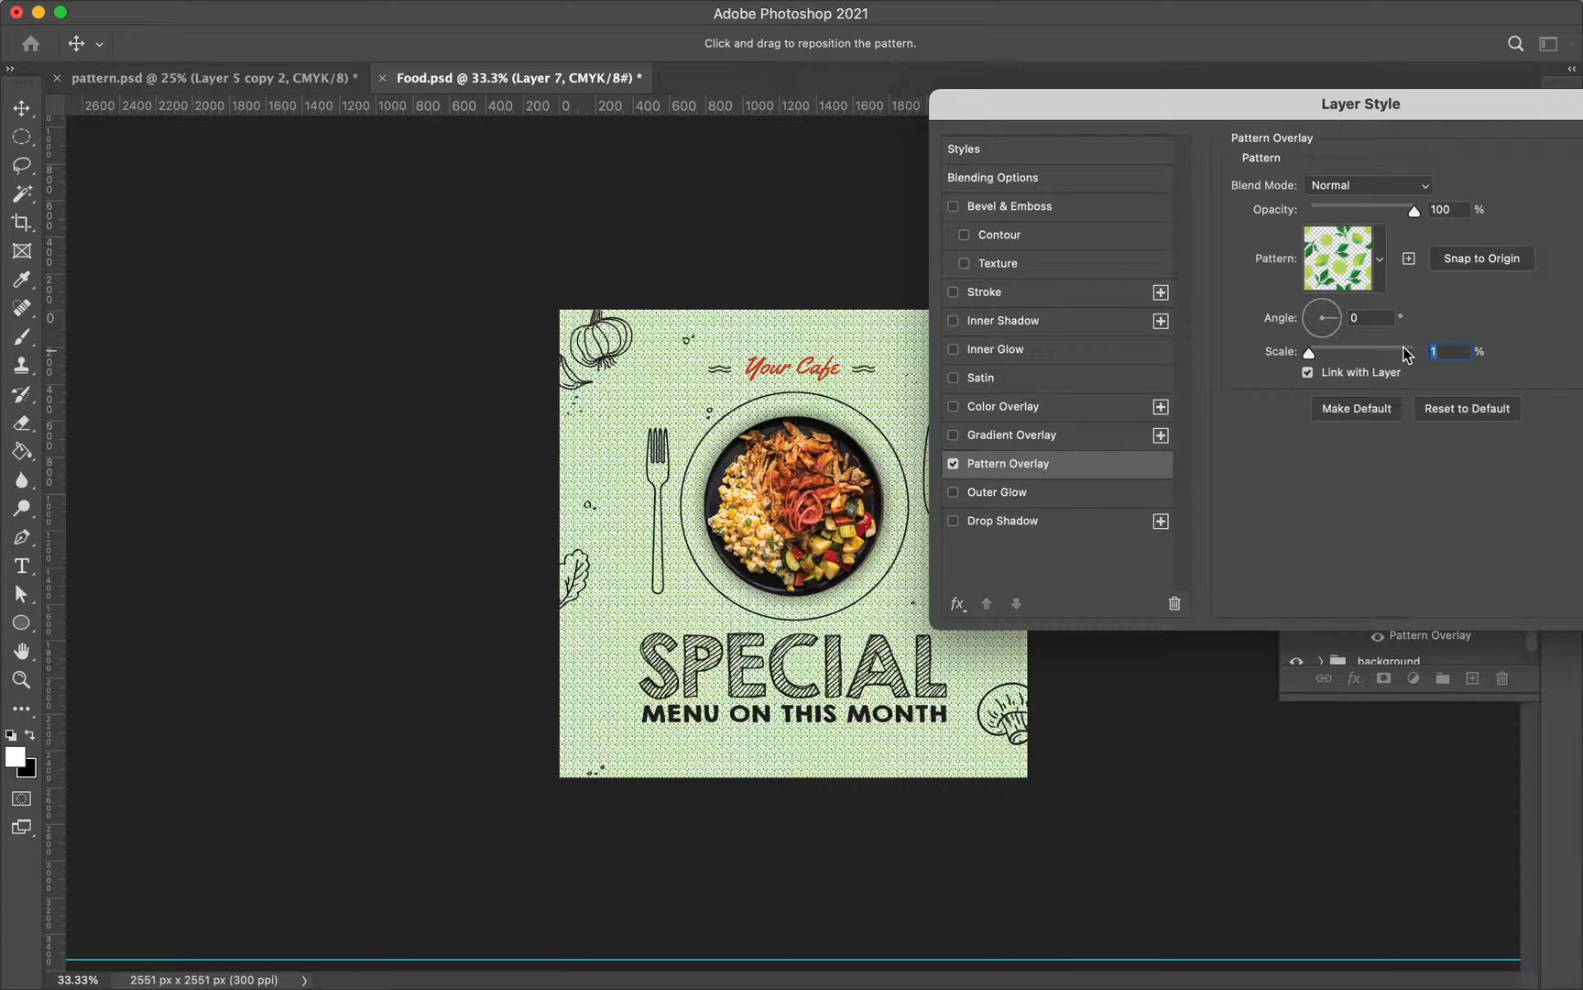
type("3")
left_click_drag(1456, 356, 1382, 352)
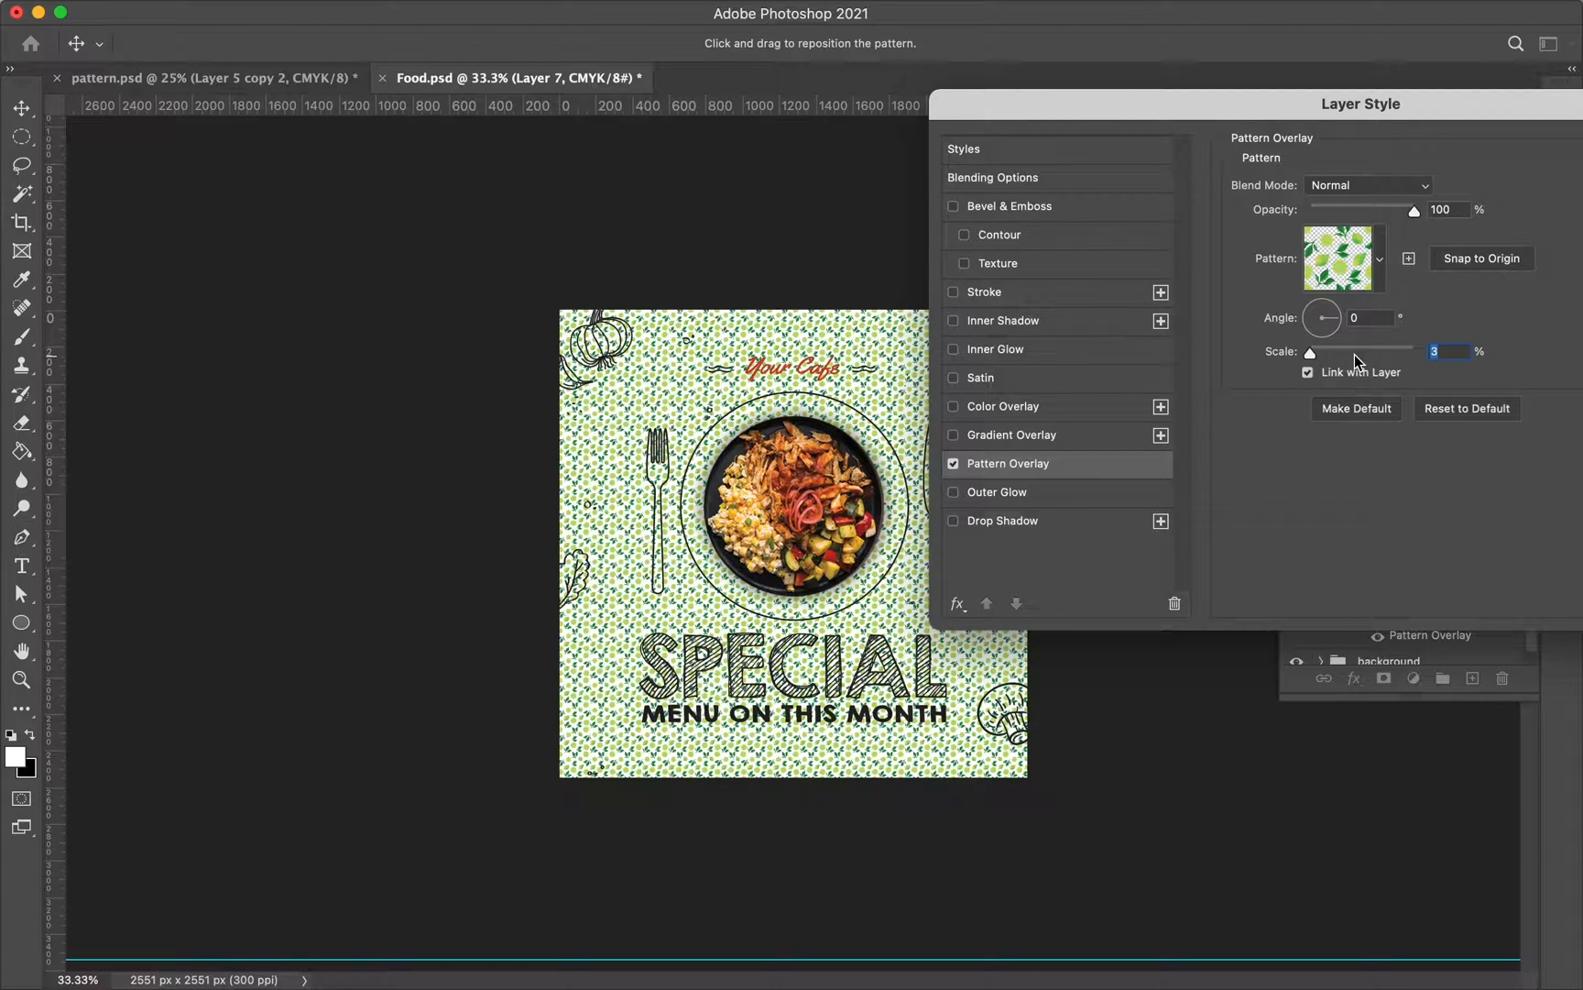
type("7")
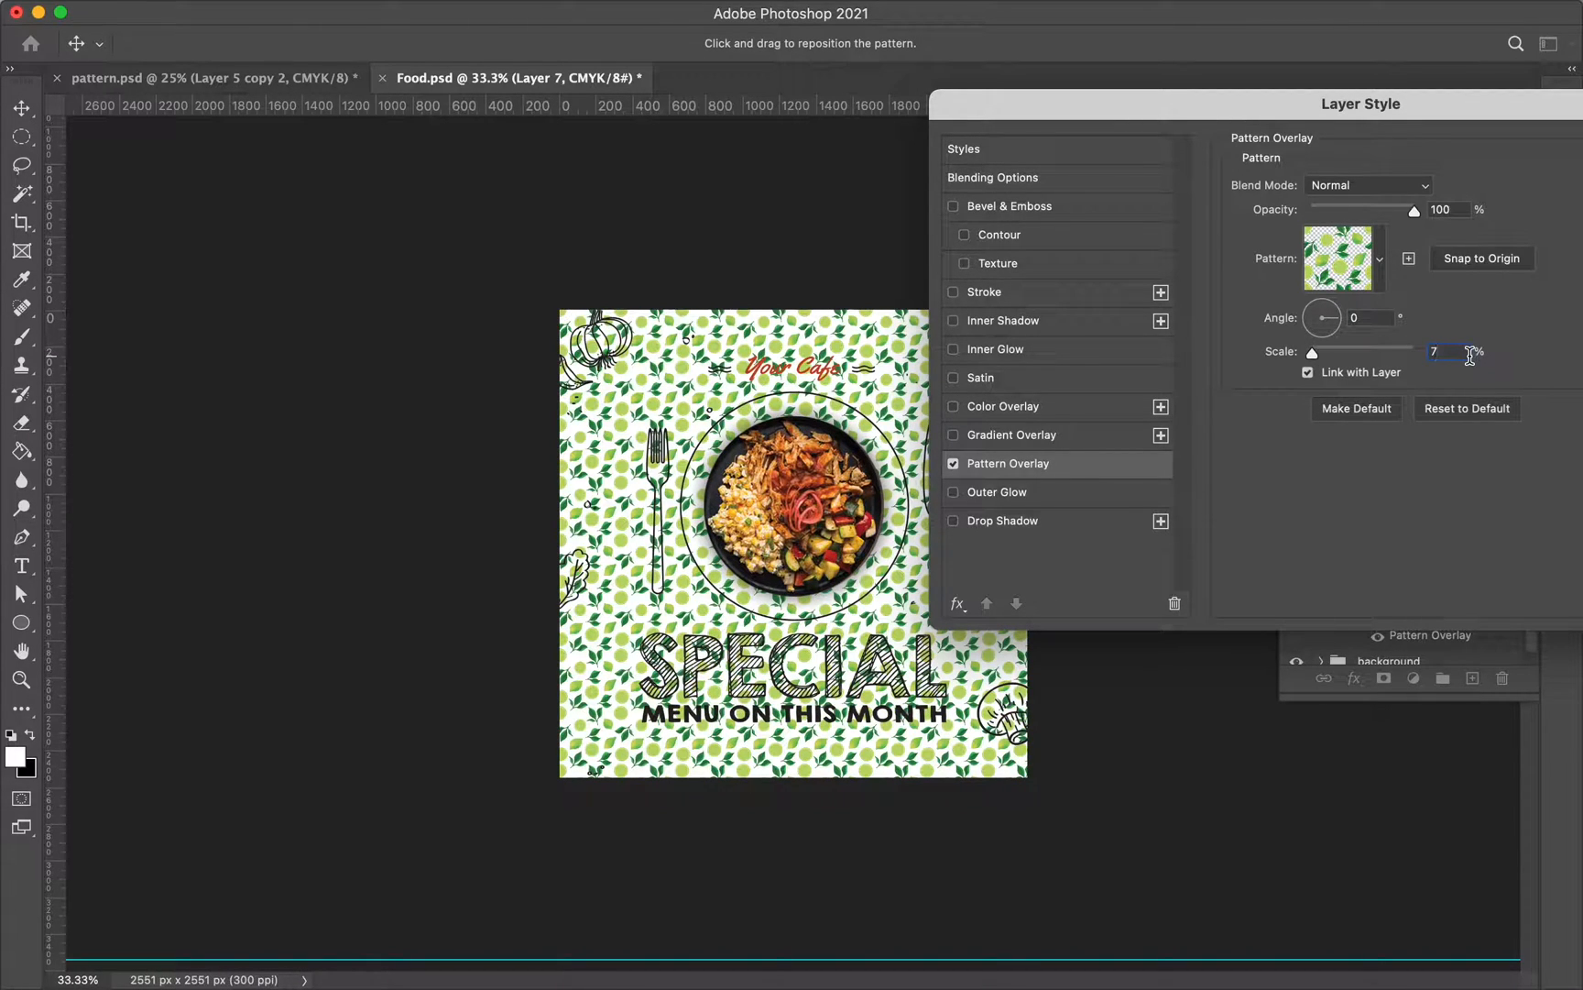
- Set the Pattern Overlay's scale to 8% and apply the layer style
left_click_drag(1450, 363, 1348, 360)
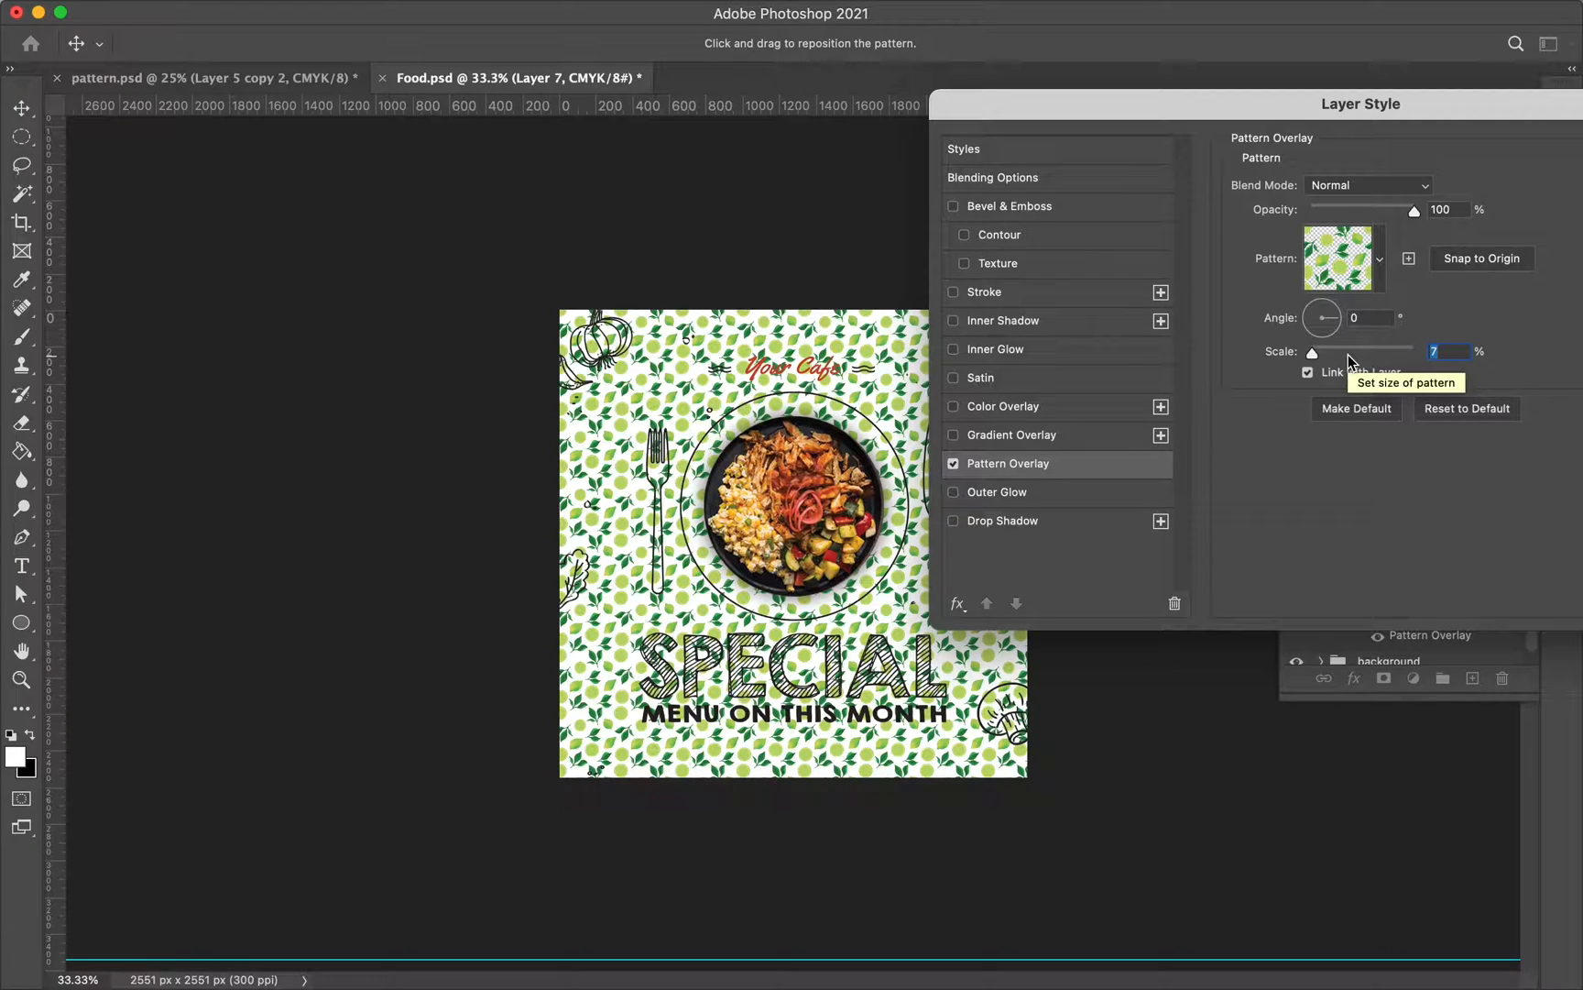
type("8")
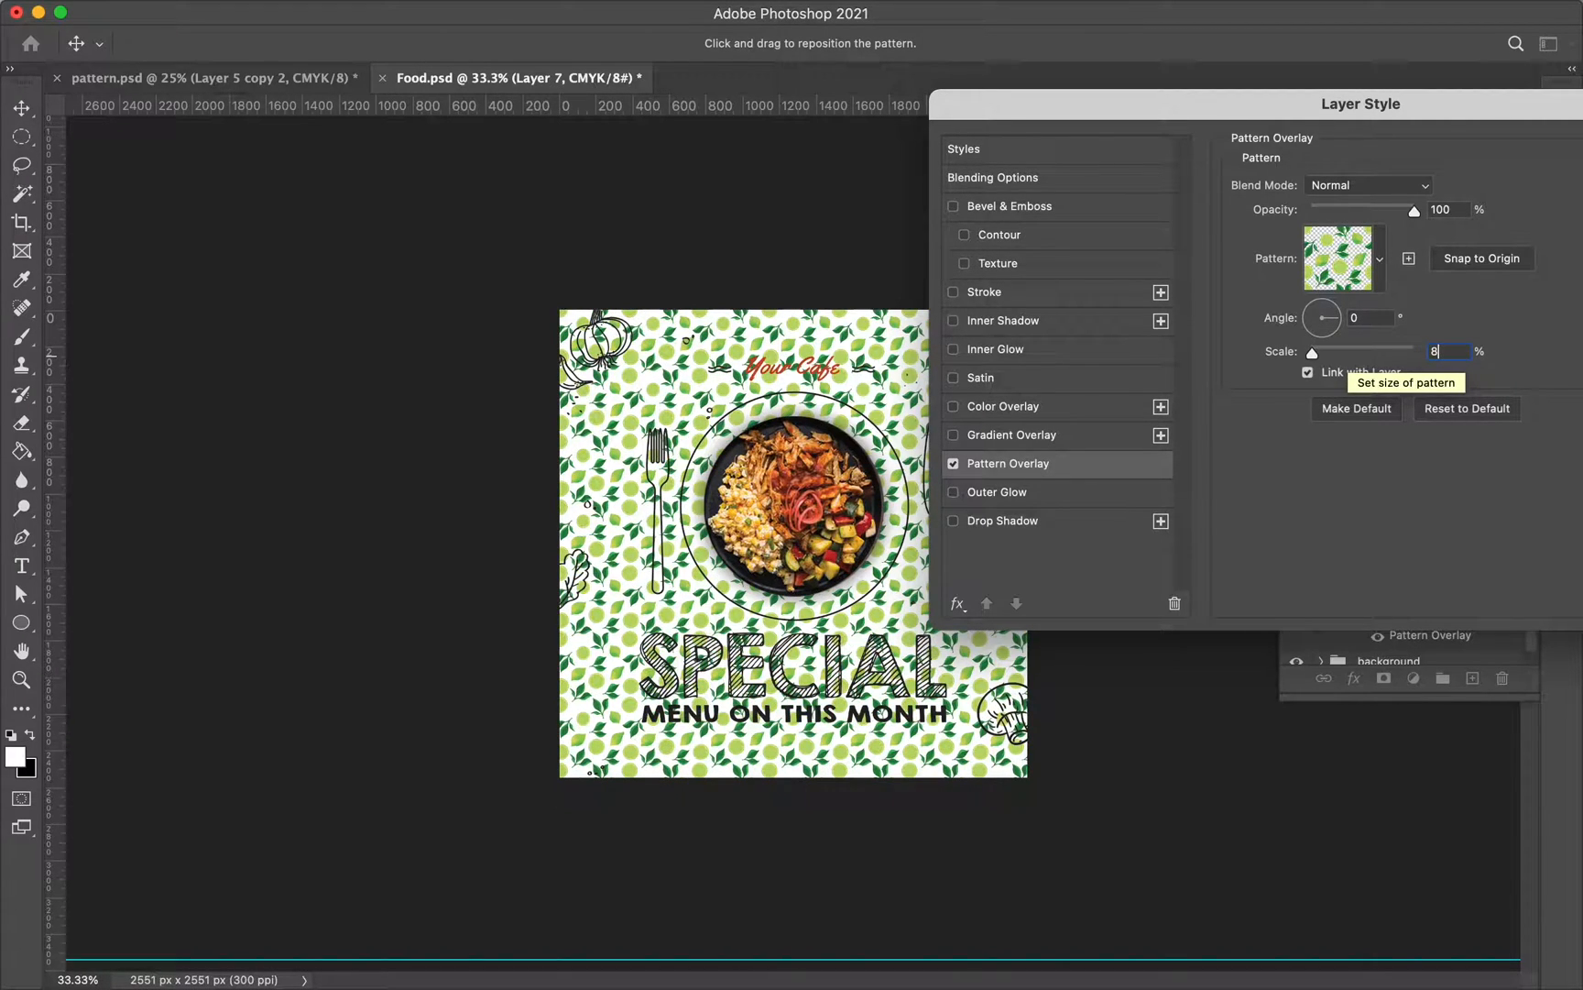
left_click_drag(1339, 112, 963, 169)
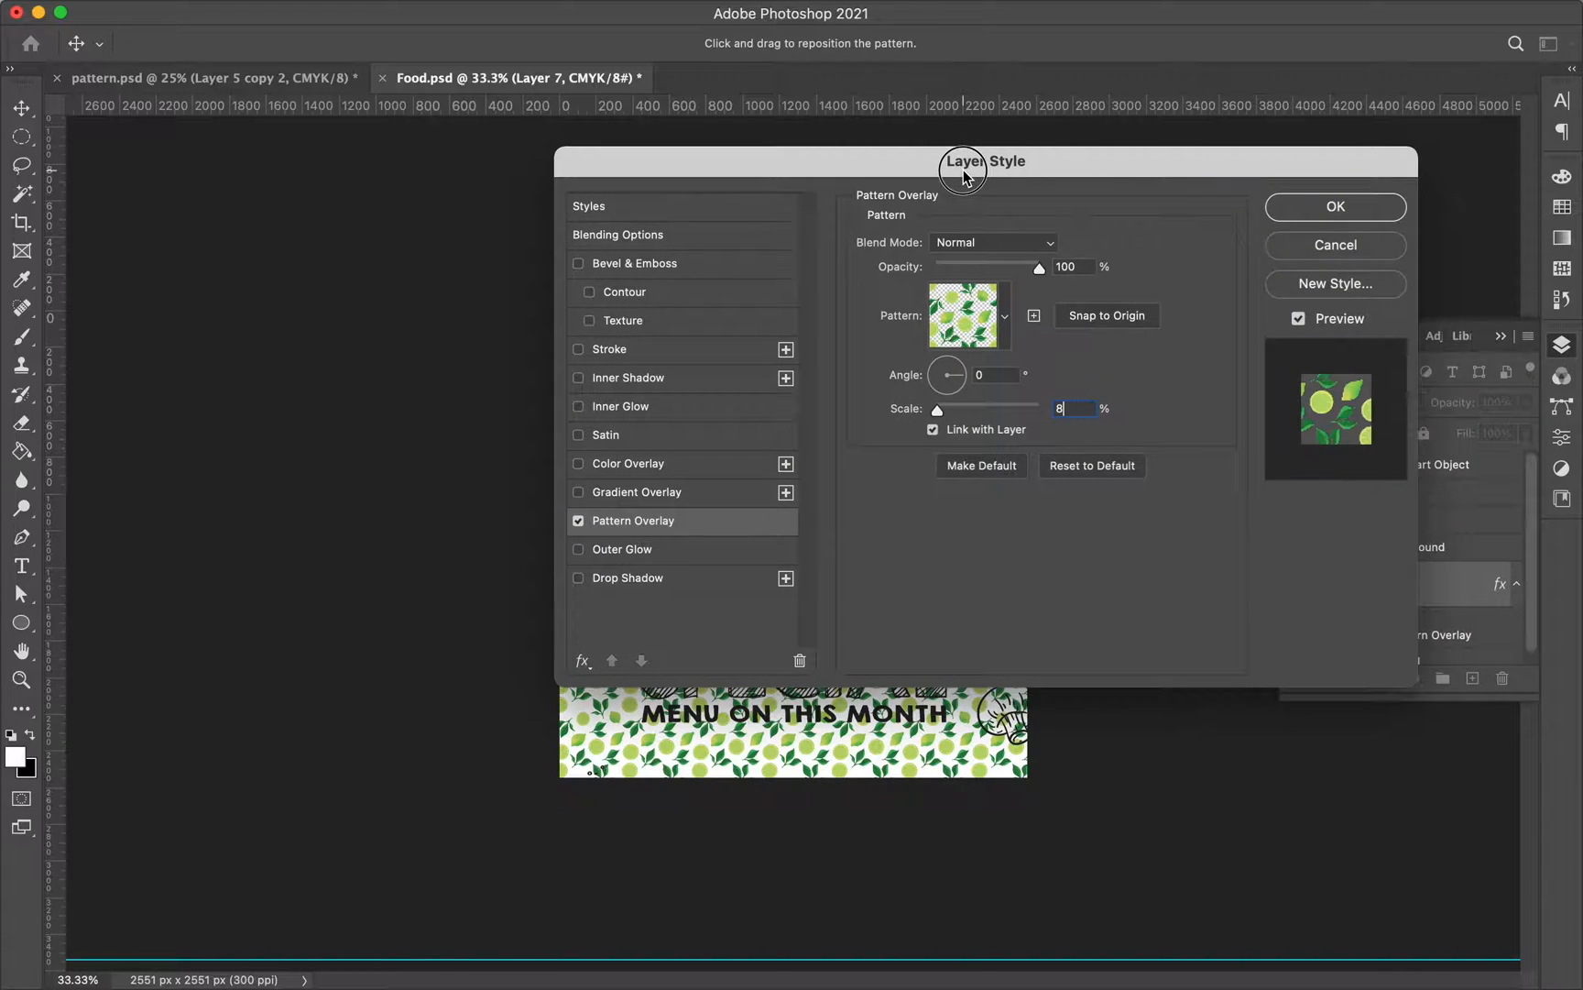
left_click(1362, 208)
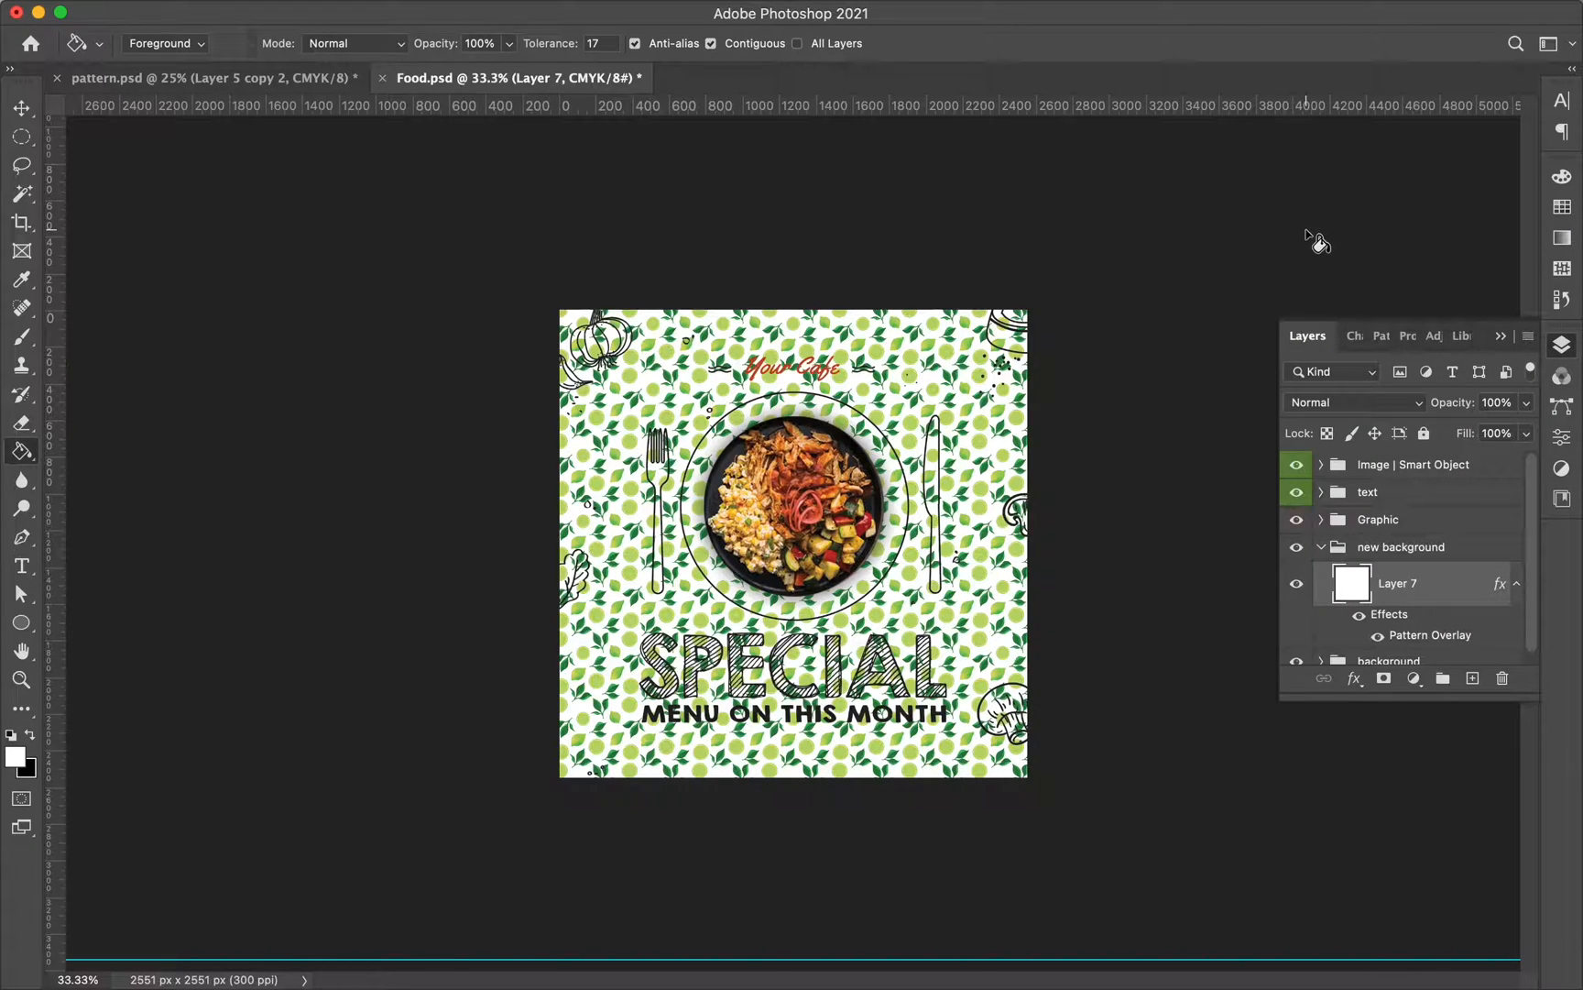